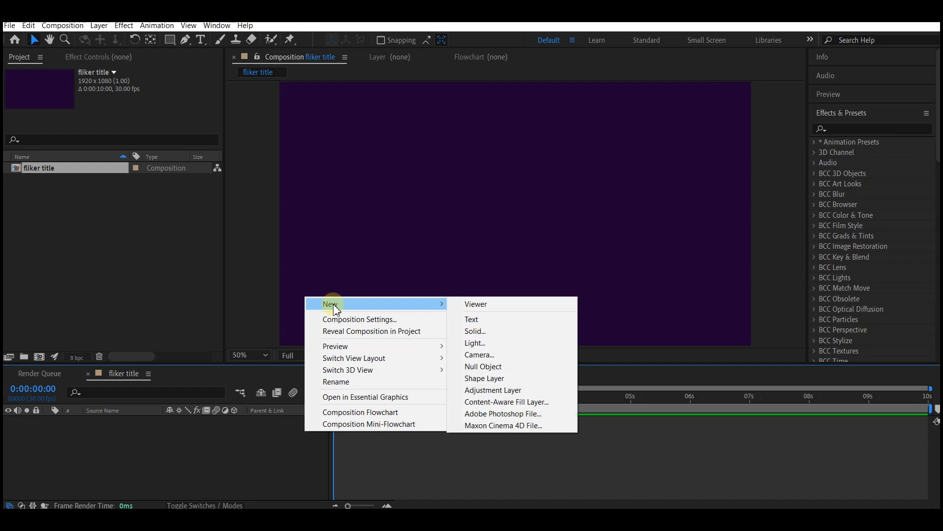
Step: Create a new solid layer named bg and hide it
{"action": "left_click", "coordinate": [501, 332]}
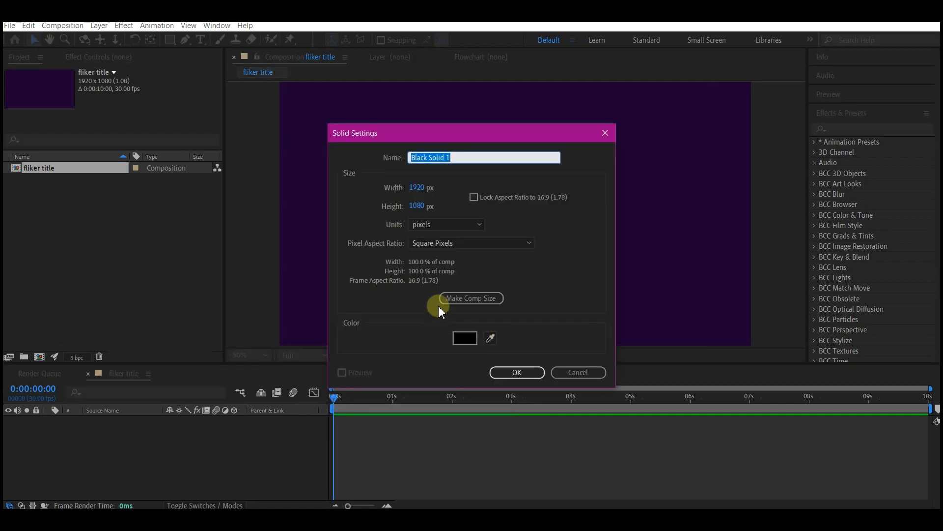
{"action": "type", "text": "bg"}
{"action": "left_click", "coordinate": [515, 372]}
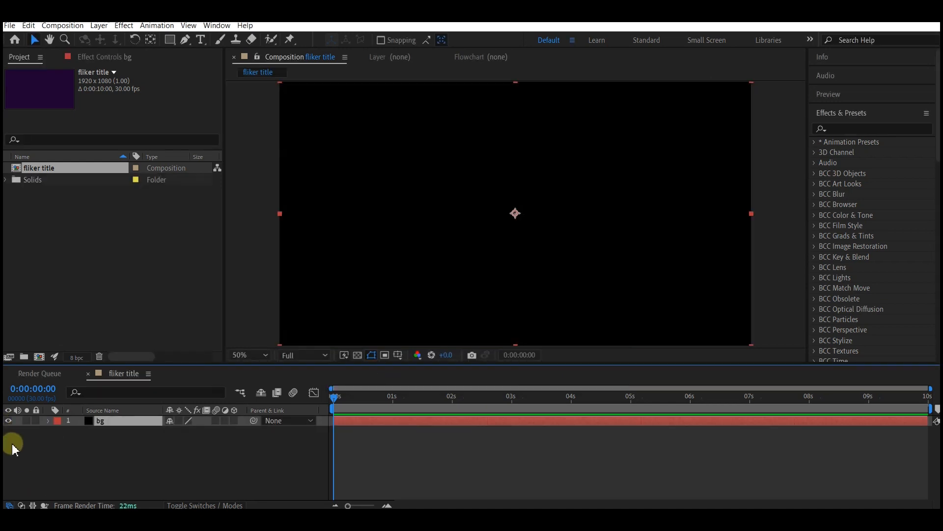
{"action": "left_click", "coordinate": [8, 421]}
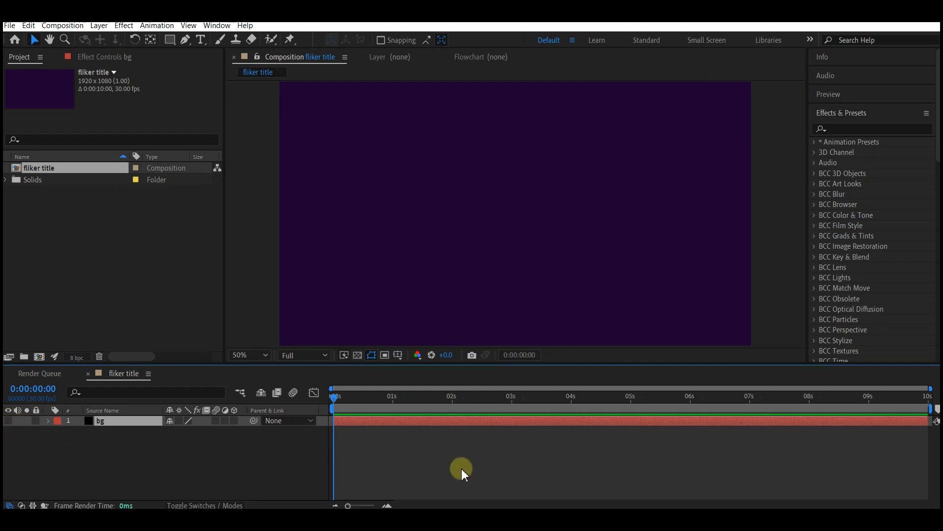
Step: Add a text layer reading FLICKER MAN to the composition
{"action": "right_click", "coordinate": [425, 462]}
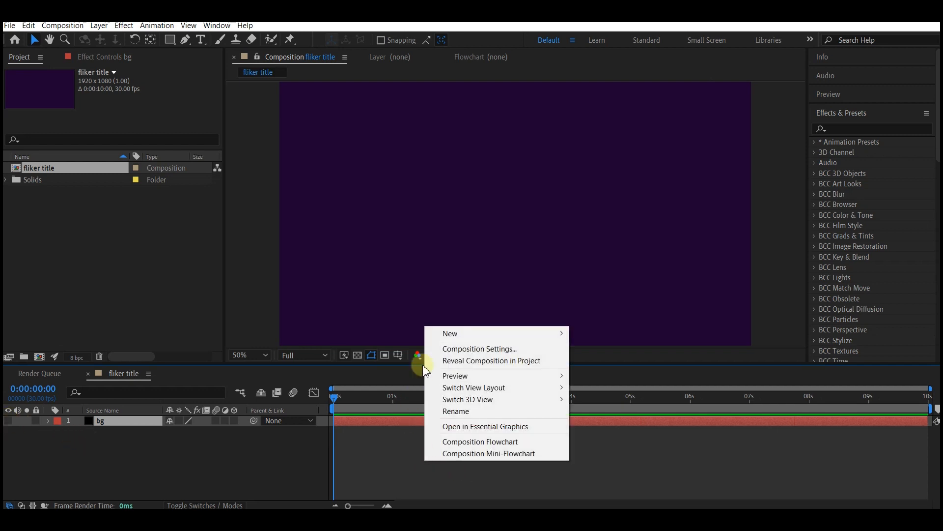
{"action": "mouse_move", "coordinate": [452, 332]}
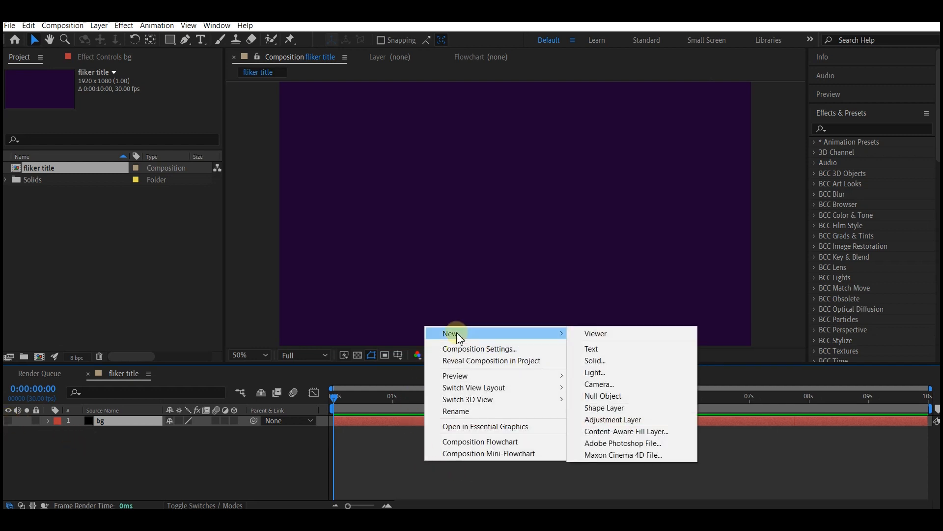
{"action": "left_click", "coordinate": [591, 348]}
{"action": "type", "text": "FLICKER"}
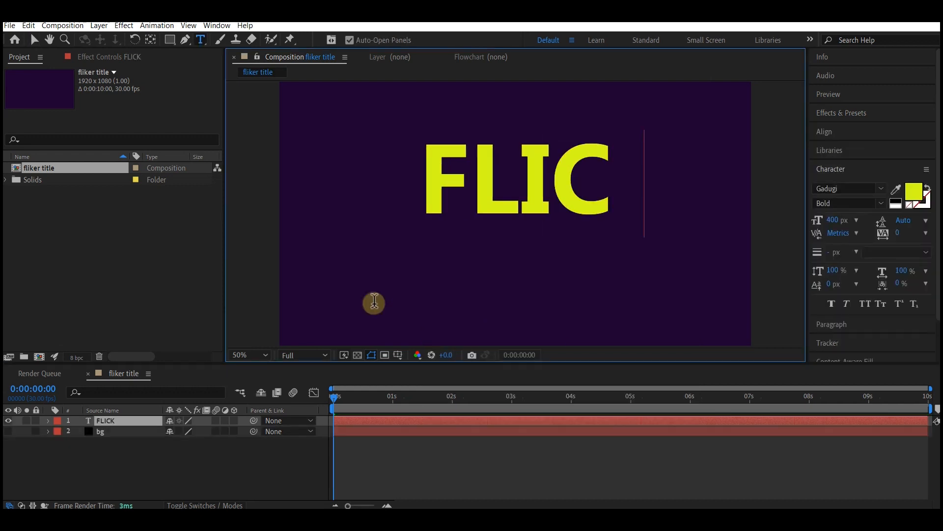
{"action": "type", "text": " MAN"}
{"action": "key", "text": "Escape"}
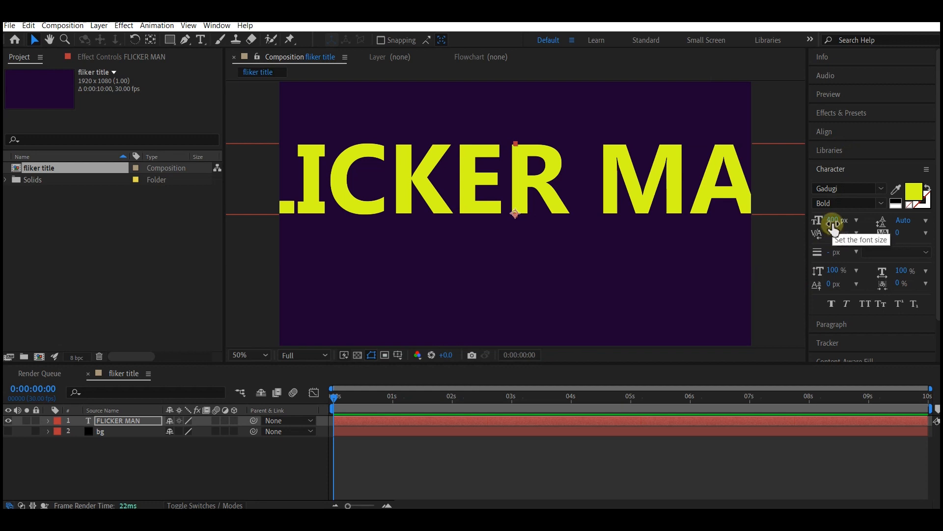
Step: Set the text fill colour to white (FFFFFF) and the font size to 124 px
{"action": "left_click", "coordinate": [920, 196]}
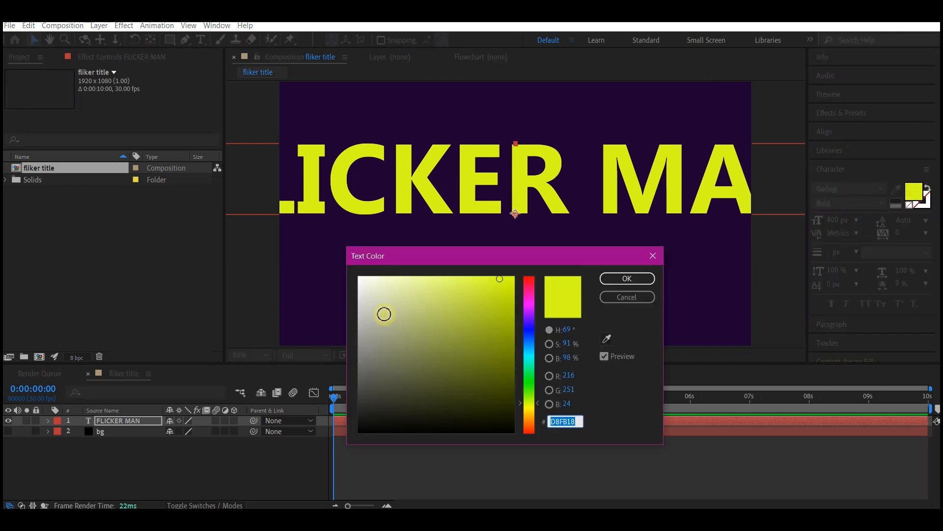
{"action": "left_click_drag", "start_coordinate": [384, 313], "coordinate": [332, 268]}
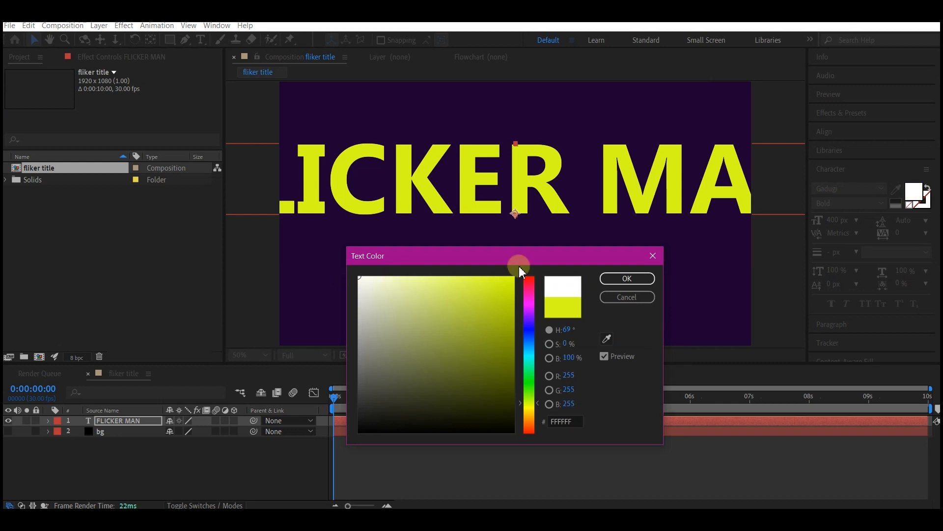
{"action": "left_click", "coordinate": [628, 278]}
{"action": "left_click_drag", "start_coordinate": [834, 220], "coordinate": [687, 249]}
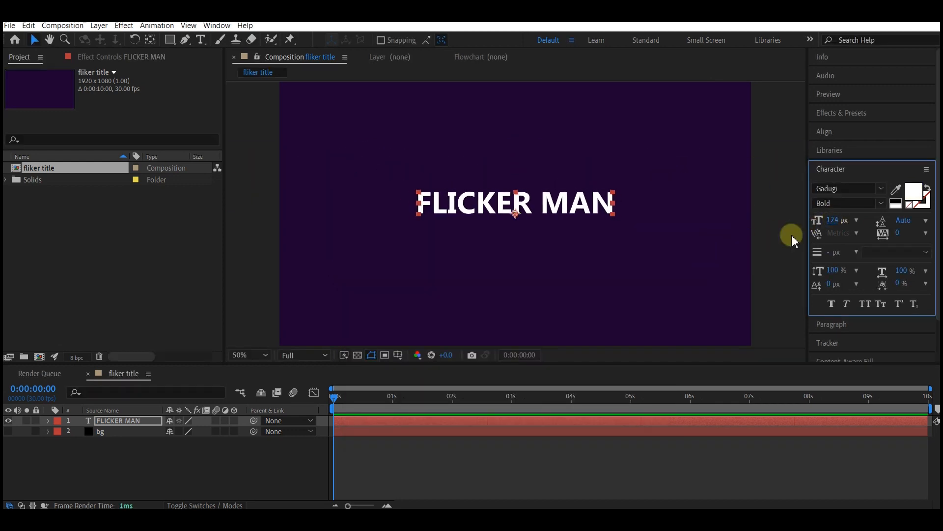
Step: Align the text layer to the composition's horizontal and vertical centre
{"action": "left_click", "coordinate": [835, 130]}
{"action": "left_click", "coordinate": [842, 162]}
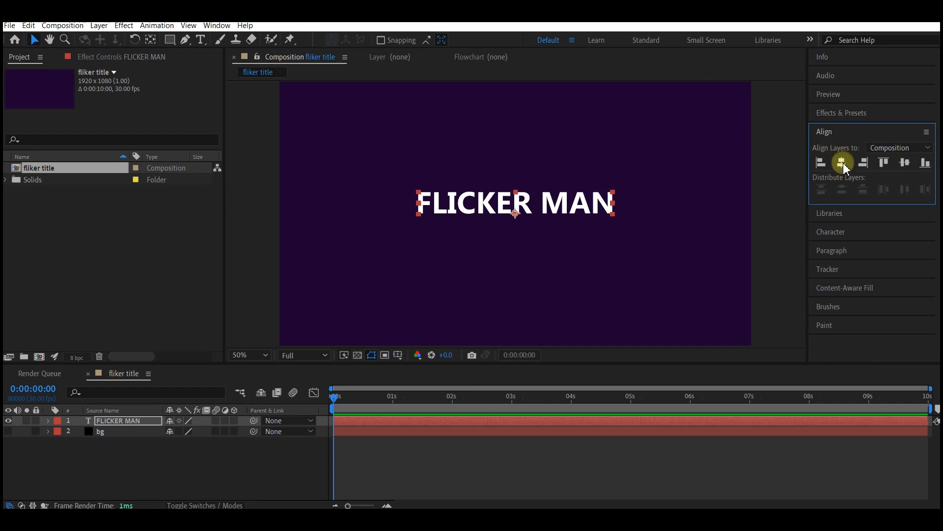
{"action": "left_click", "coordinate": [904, 162]}
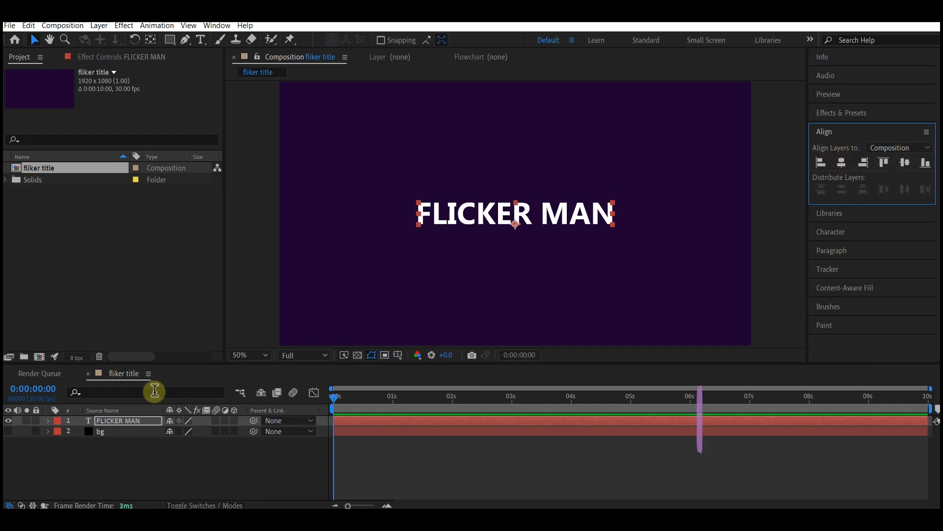
Step: Duplicate the FLICKER MAN text layer and hide the copy
{"action": "key", "text": "ctrl+d"}
{"action": "left_click", "coordinate": [129, 419]}
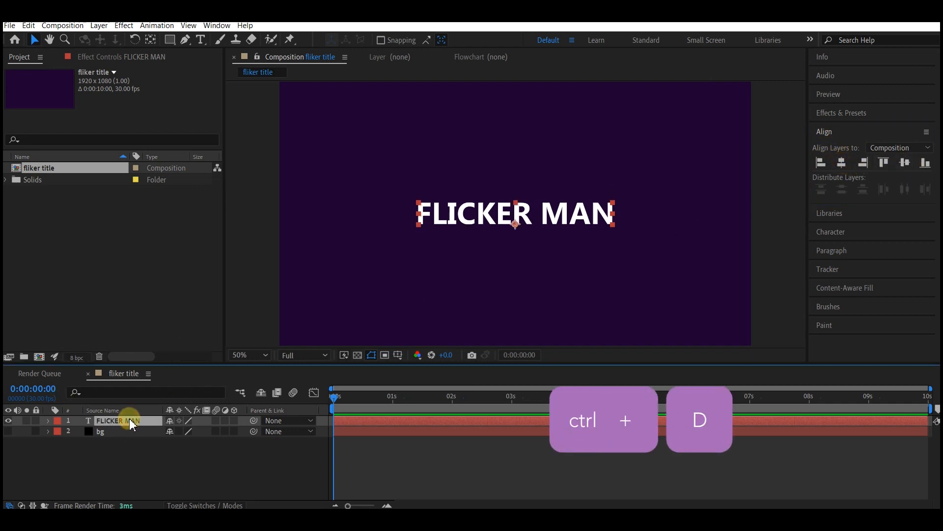
{"action": "key", "text": "ctrl+d"}
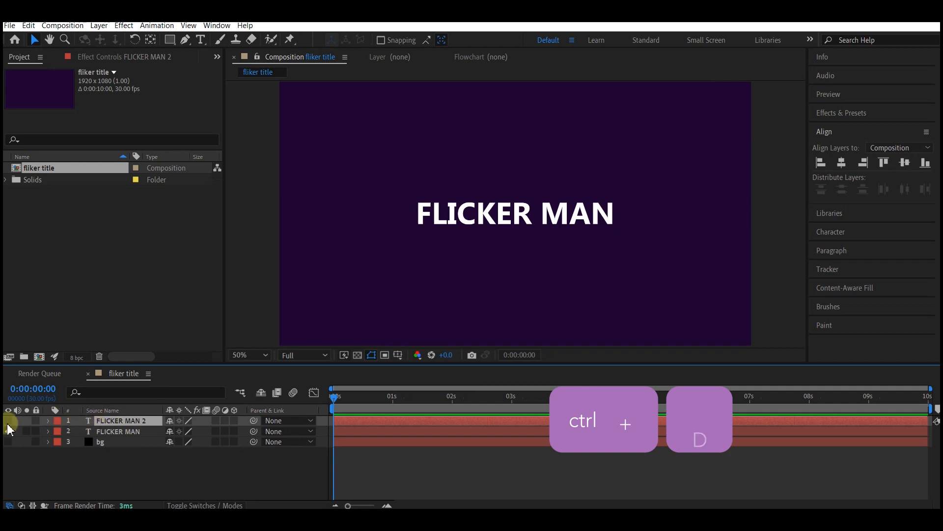
{"action": "left_click", "coordinate": [8, 430]}
Step: Create shapes from the original FLICKER MAN text layer
{"action": "left_click", "coordinate": [92, 430]}
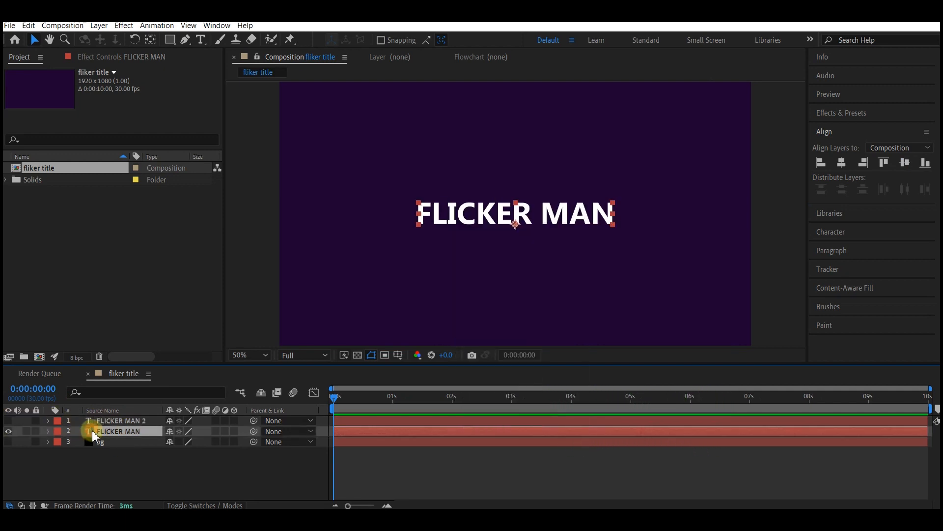
{"action": "right_click", "coordinate": [476, 431]}
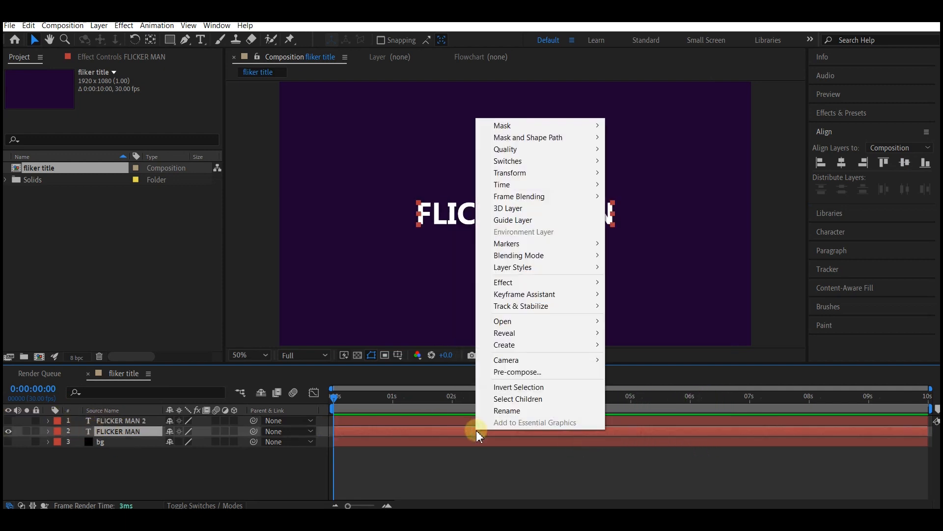
{"action": "mouse_move", "coordinate": [517, 351]}
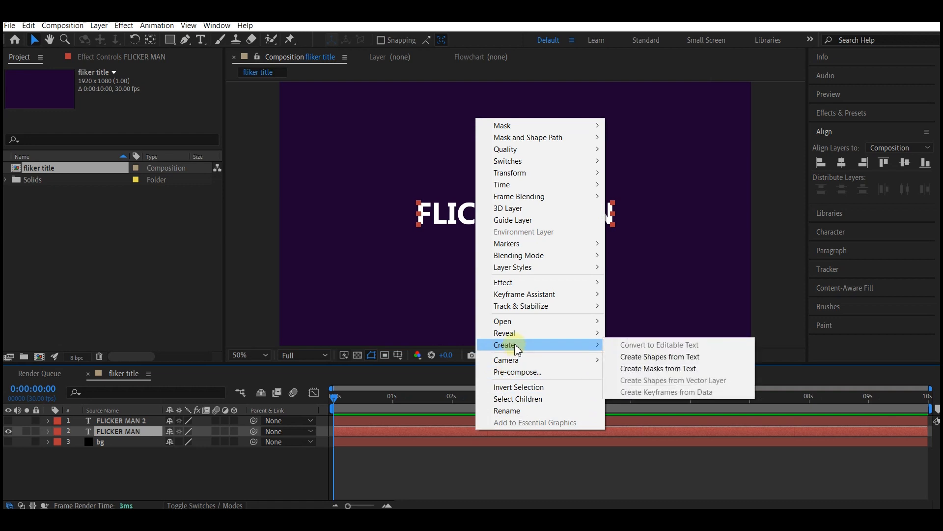
{"action": "left_click", "coordinate": [680, 357]}
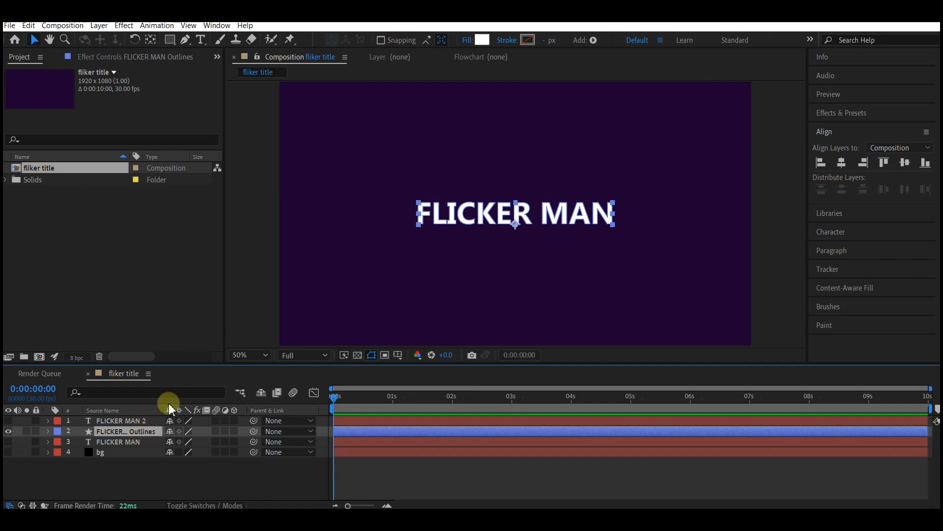
Step: Set the outline layer's fill to None
{"action": "left_click", "coordinate": [465, 39]}
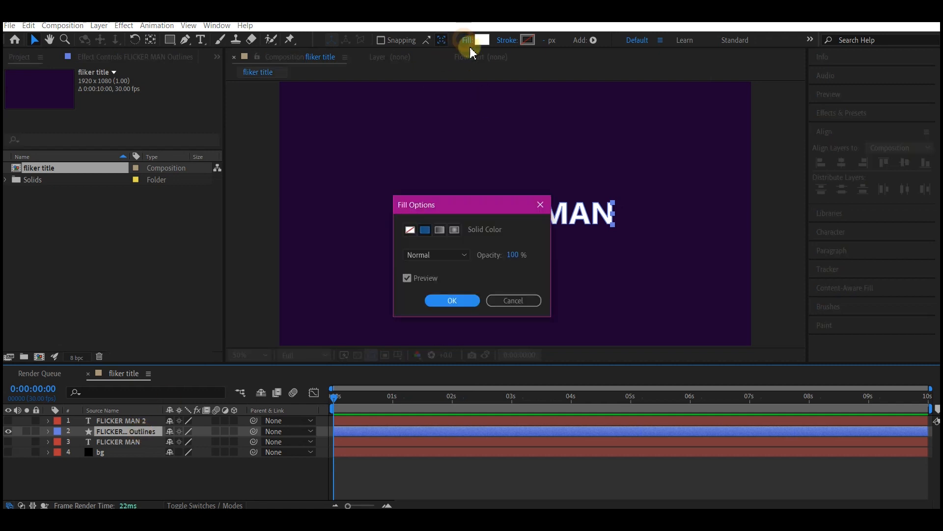
{"action": "left_click", "coordinate": [409, 229]}
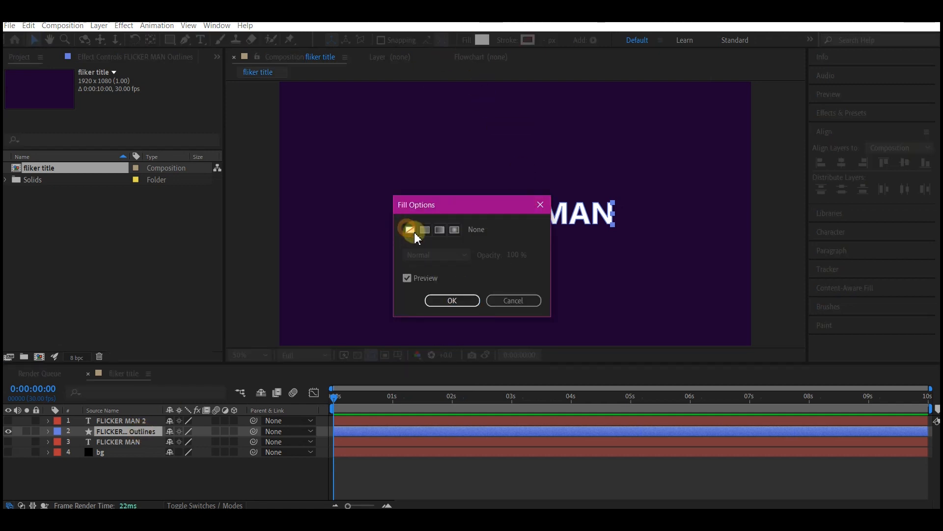
{"action": "left_click", "coordinate": [451, 301]}
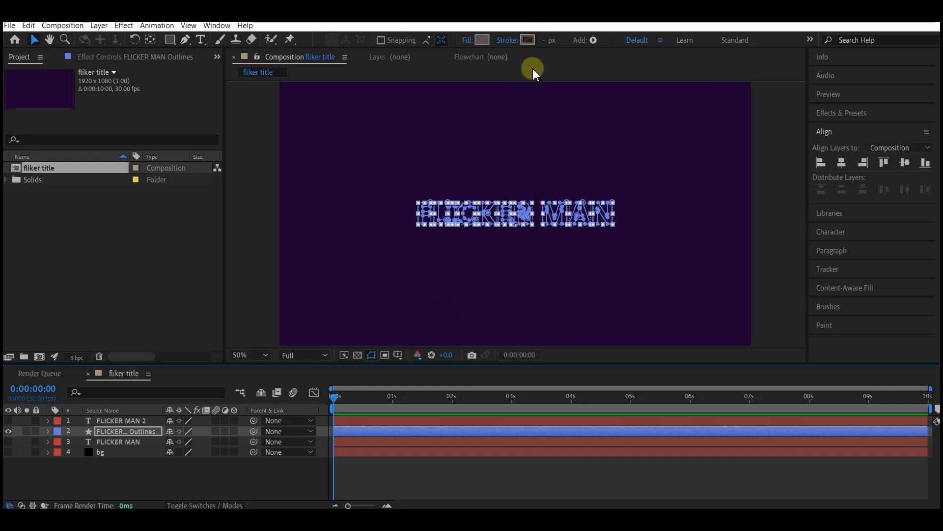
Step: Set the outline layer's stroke colour to 61FFA9 and stroke width to 2 px
{"action": "left_click", "coordinate": [528, 39]}
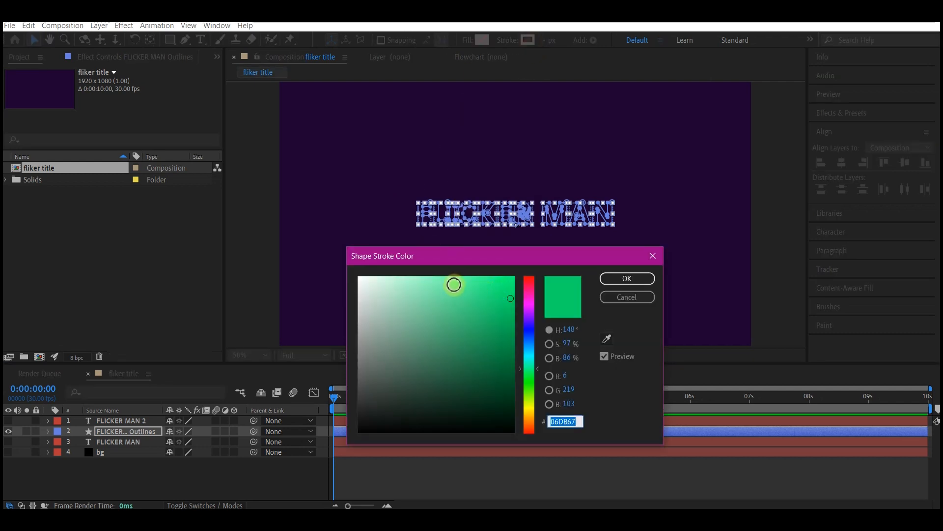
{"action": "left_click", "coordinate": [458, 282]}
{"action": "left_click_drag", "start_coordinate": [460, 279], "coordinate": [452, 275]}
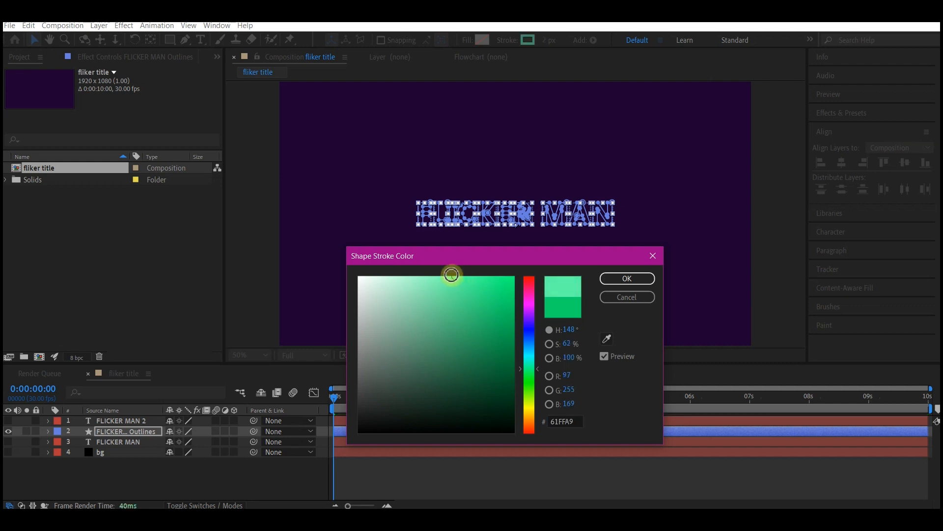
{"action": "left_click", "coordinate": [627, 278]}
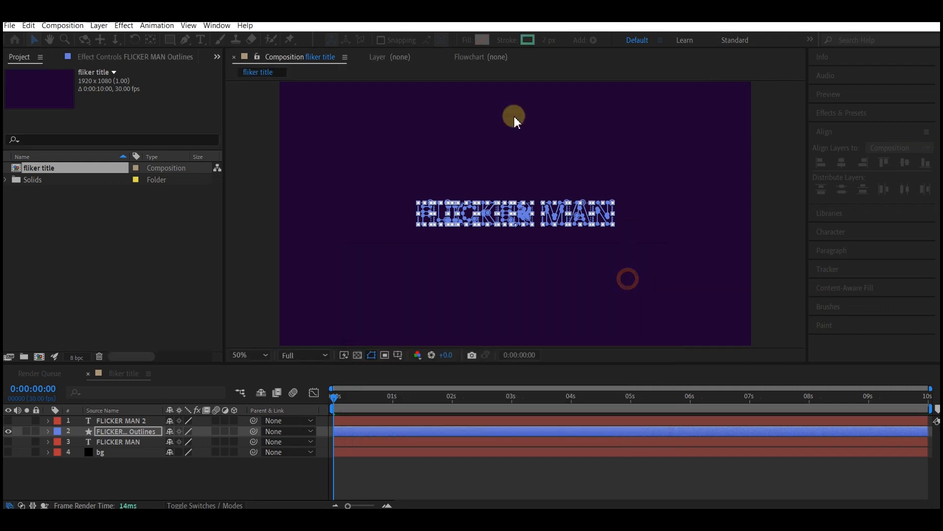
{"action": "left_click", "coordinate": [546, 39]}
{"action": "type", "text": "2"}
{"action": "key", "text": "Return"}
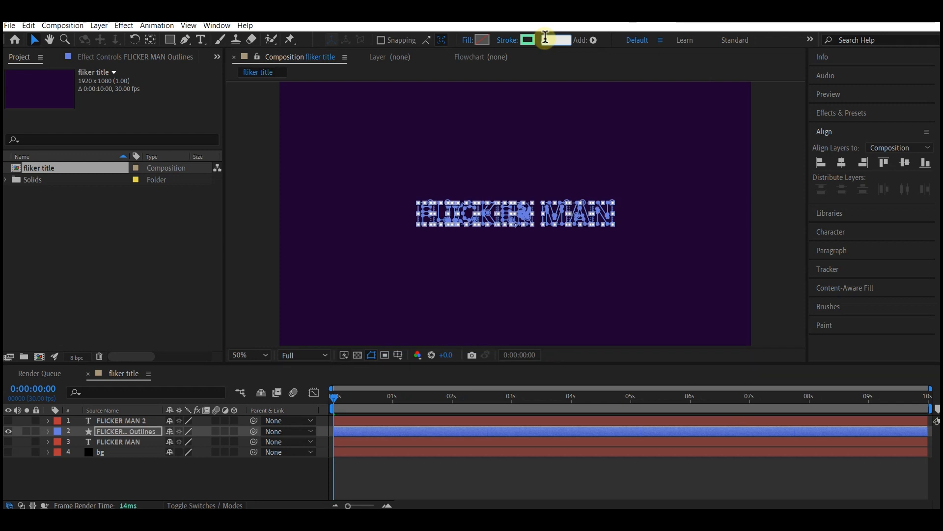
Step: Select all letter groups in the outline layer's contents and add Trim Paths to them
{"action": "scroll", "coordinate": [97, 452], "scroll_direction": "up", "scroll_amount": 2}
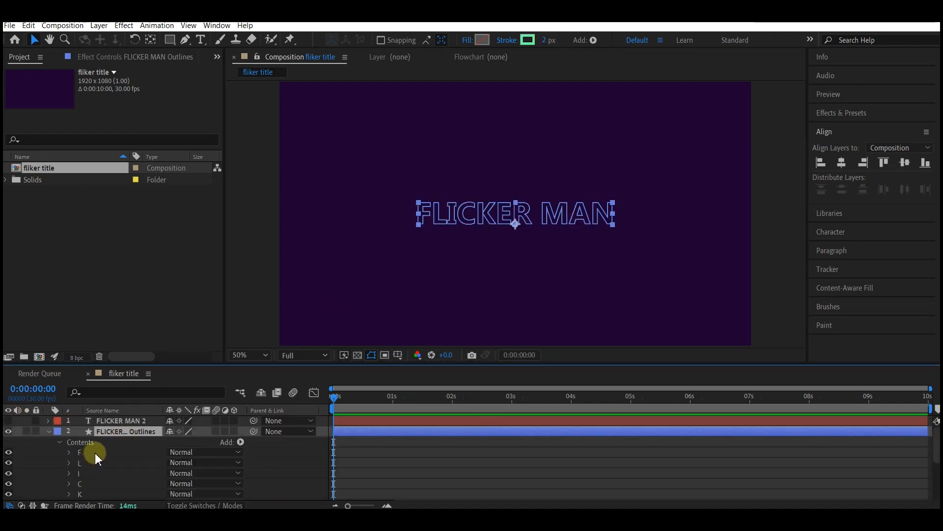
{"action": "scroll", "coordinate": [96, 455], "scroll_direction": "down", "scroll_amount": 4}
{"action": "left_click", "coordinate": [82, 464]}
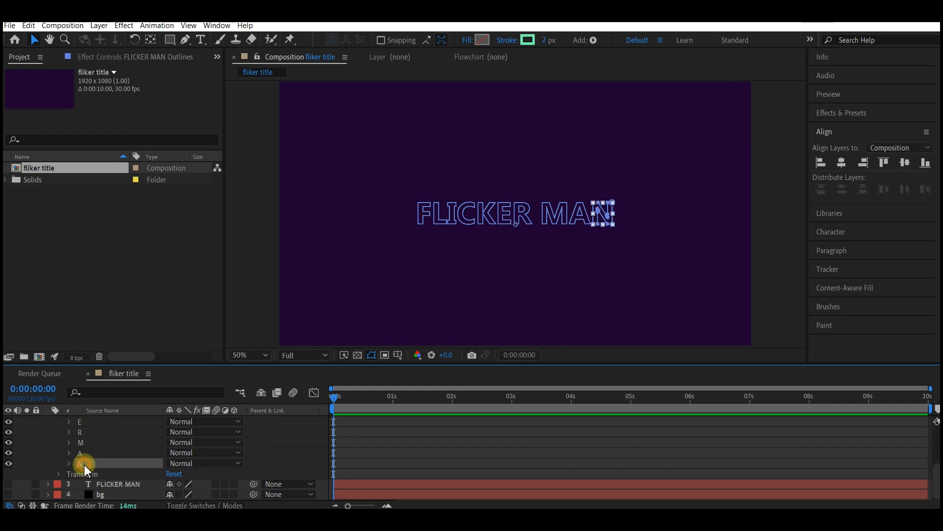
{"action": "scroll", "coordinate": [86, 460], "scroll_direction": "up", "scroll_amount": 4}
{"action": "left_click", "coordinate": [95, 452], "text": "shift"}
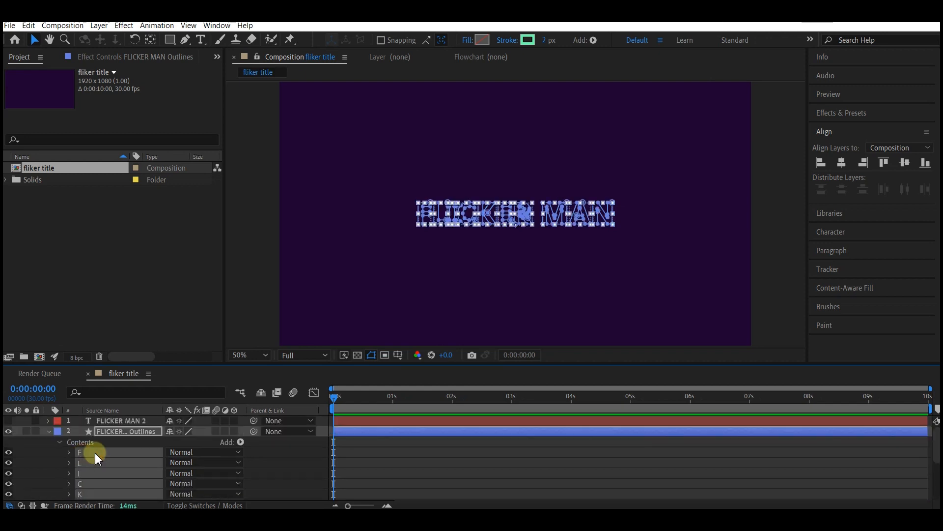
{"action": "left_click", "coordinate": [241, 442]}
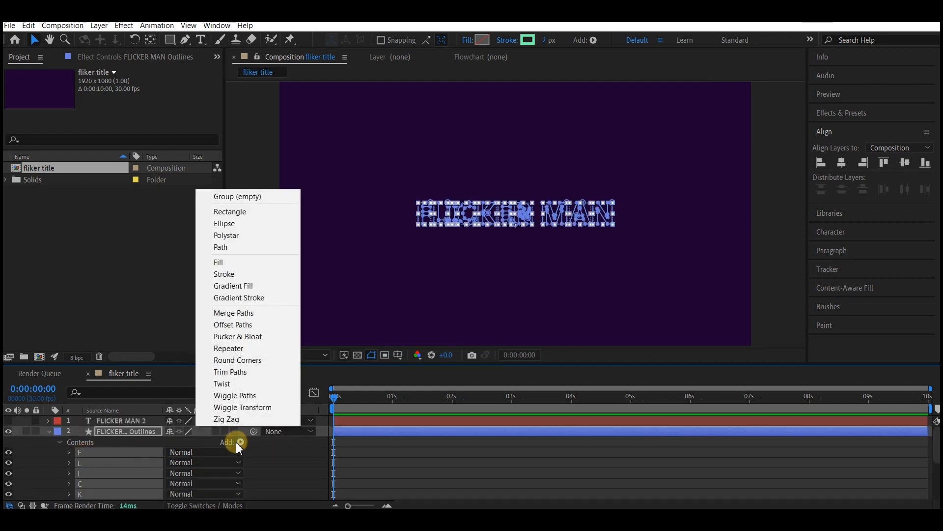
{"action": "left_click", "coordinate": [251, 372]}
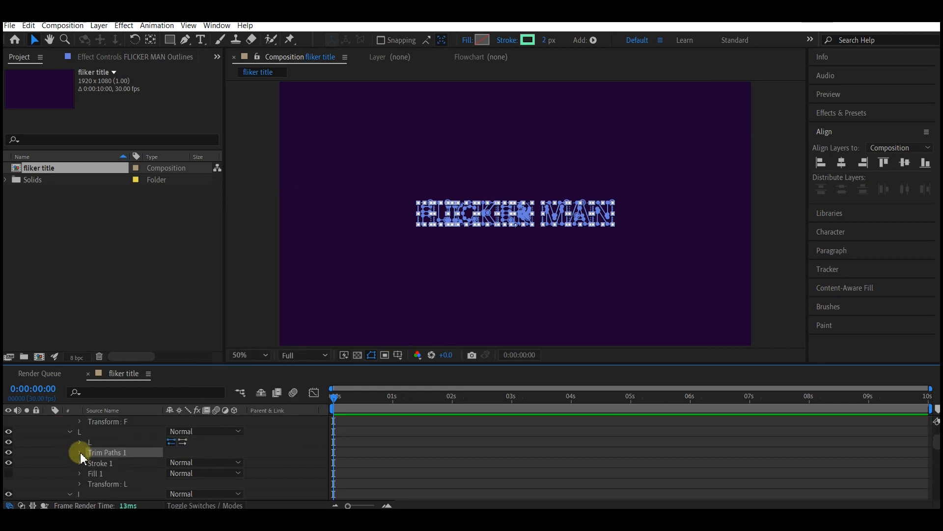
Step: At about 0:00:01:29, set keyframes for the Trim Paths End and Offset properties
{"action": "left_click", "coordinate": [80, 453]}
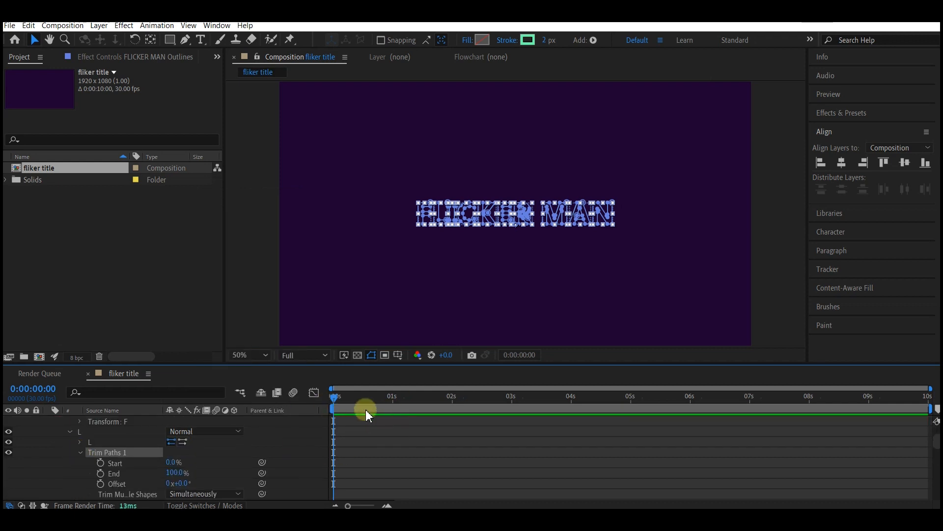
{"action": "left_click", "coordinate": [450, 396]}
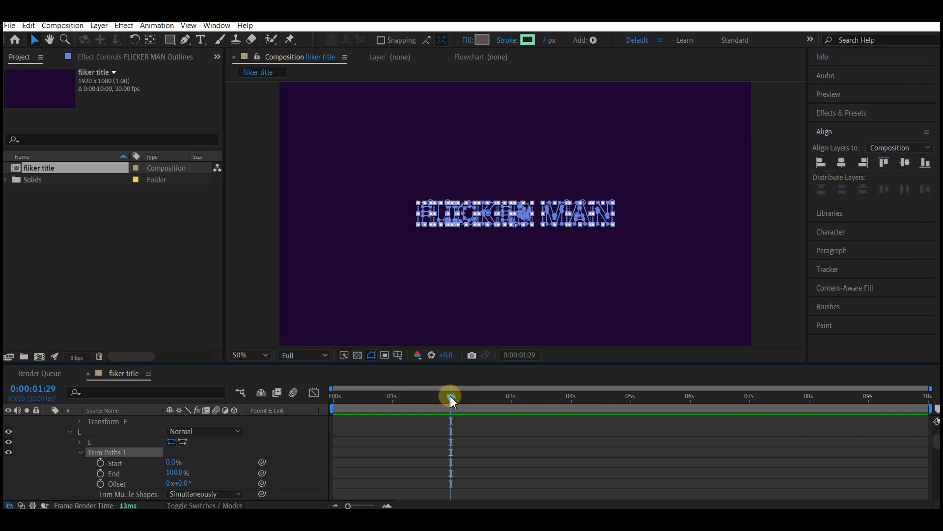
{"action": "left_click", "coordinate": [100, 473]}
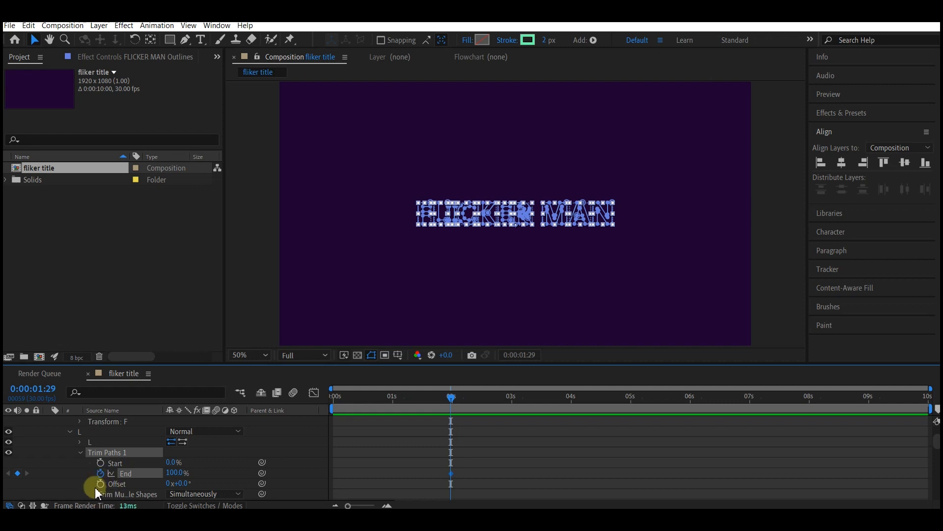
{"action": "left_click", "coordinate": [100, 483]}
Step: At the start of the timeline, set the Trim Paths End to 0%
{"action": "left_click", "coordinate": [334, 397]}
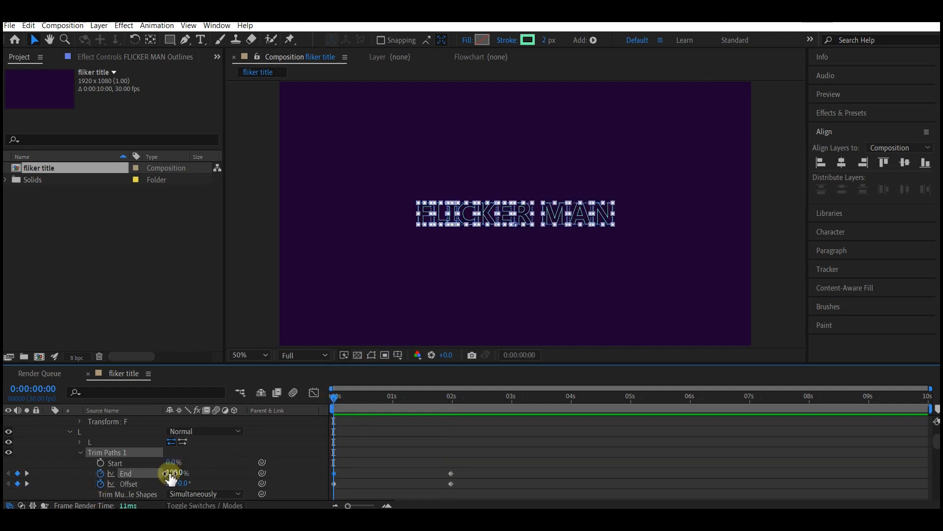
{"action": "left_click", "coordinate": [171, 473]}
{"action": "type", "text": "0"}
{"action": "key", "text": "Return"}
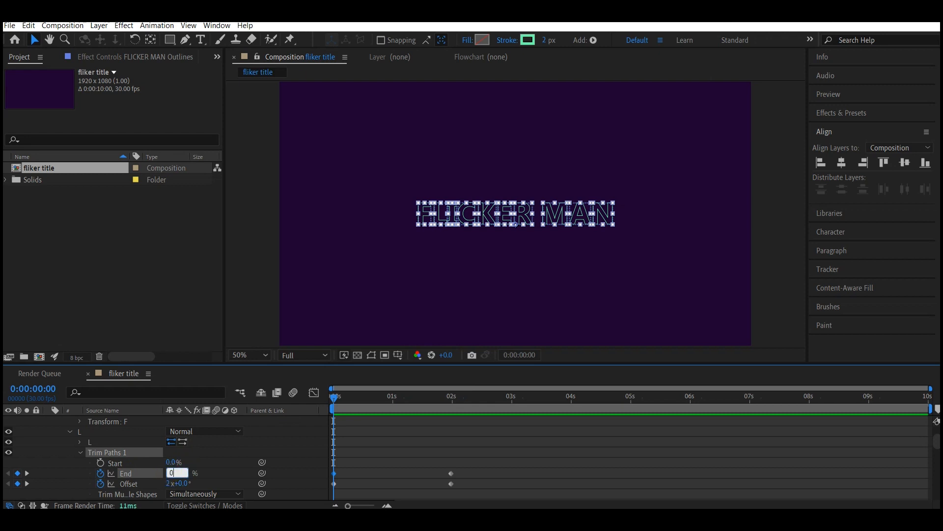
Step: Reveal all keyframed Trim Paths properties on the outline layer, select every keyframe, and apply Easy Ease
{"action": "scroll", "coordinate": [378, 437], "scroll_direction": "up", "scroll_amount": 8}
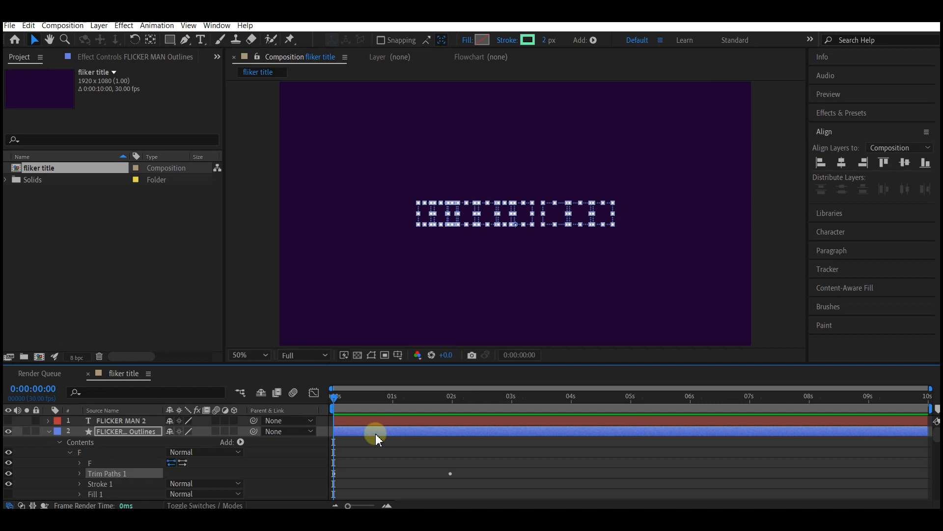
{"action": "key", "text": "u"}
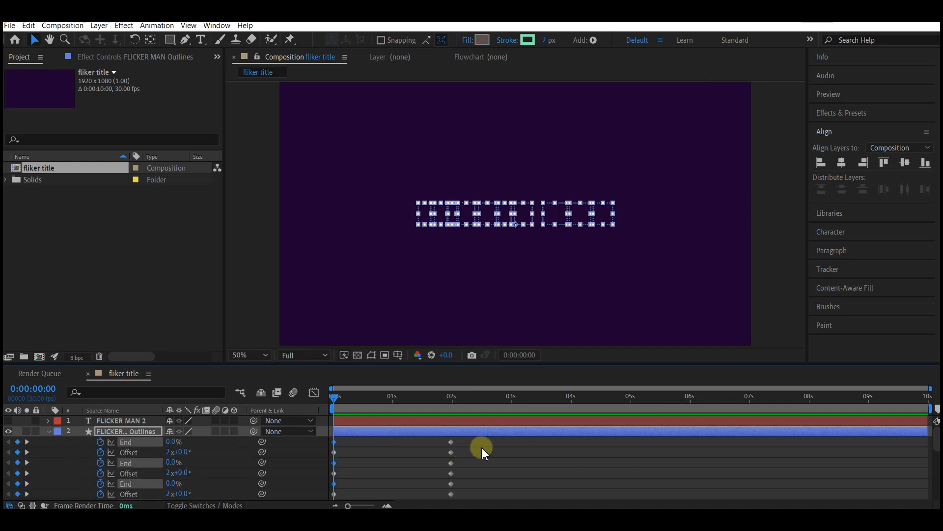
{"action": "key", "text": "ctrl+a"}
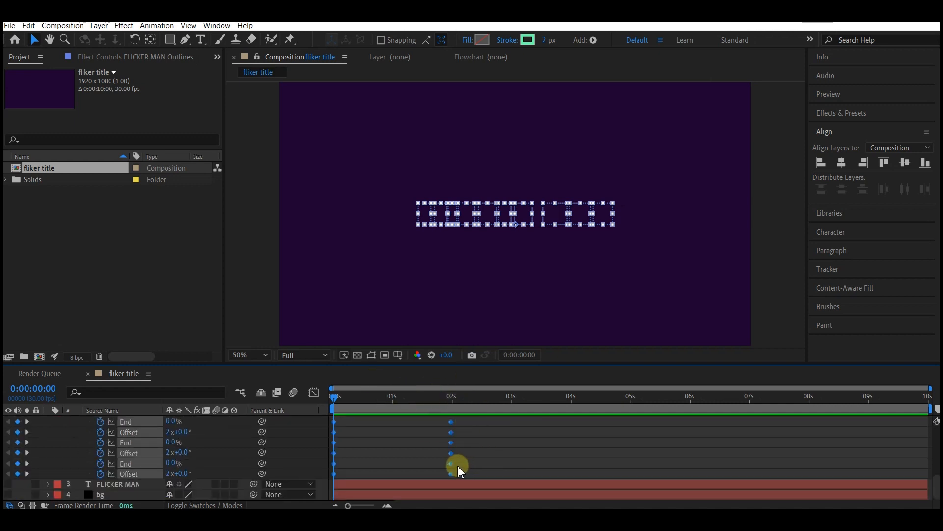
{"action": "right_click", "coordinate": [452, 434]}
{"action": "mouse_move", "coordinate": [478, 428]}
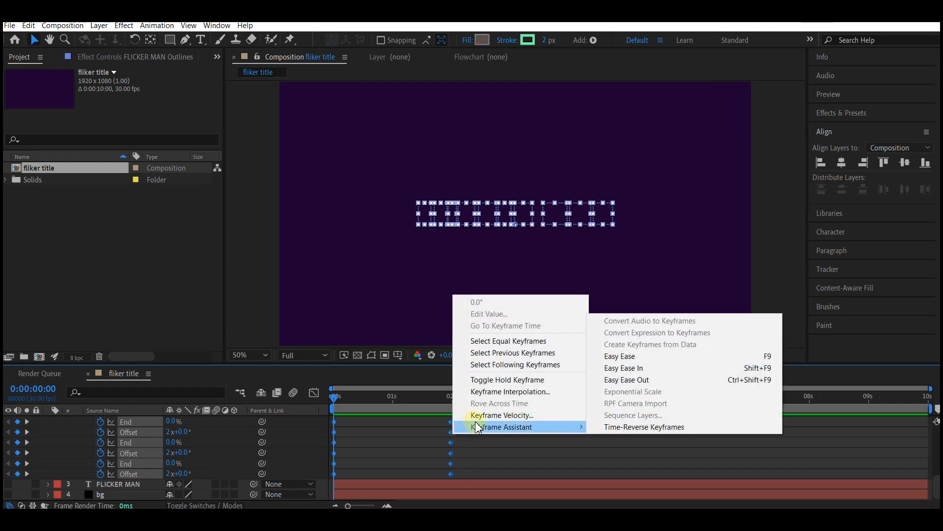
{"action": "left_click", "coordinate": [634, 357]}
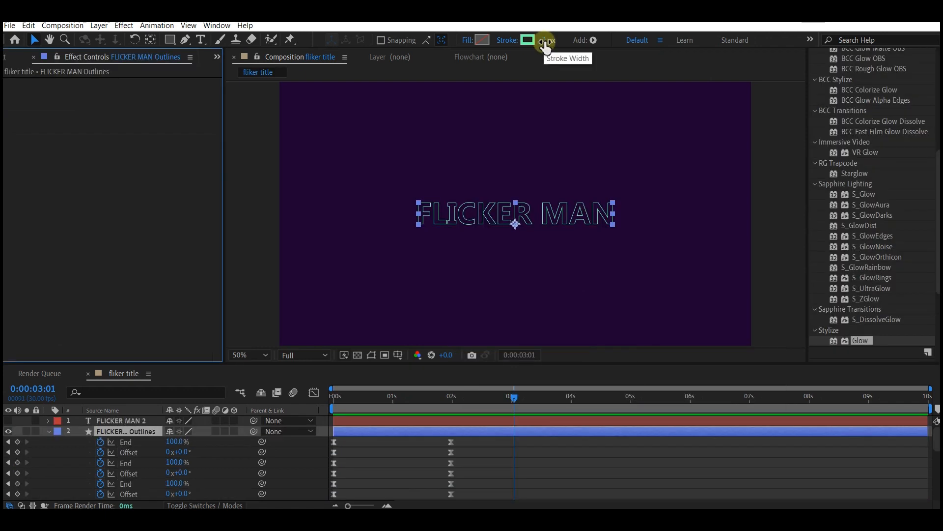
Step: Reduce the outline layer's stroke width to 1 px and apply the Stylize Glow effect to it
{"action": "left_click", "coordinate": [546, 41]}
{"action": "key", "text": "Return"}
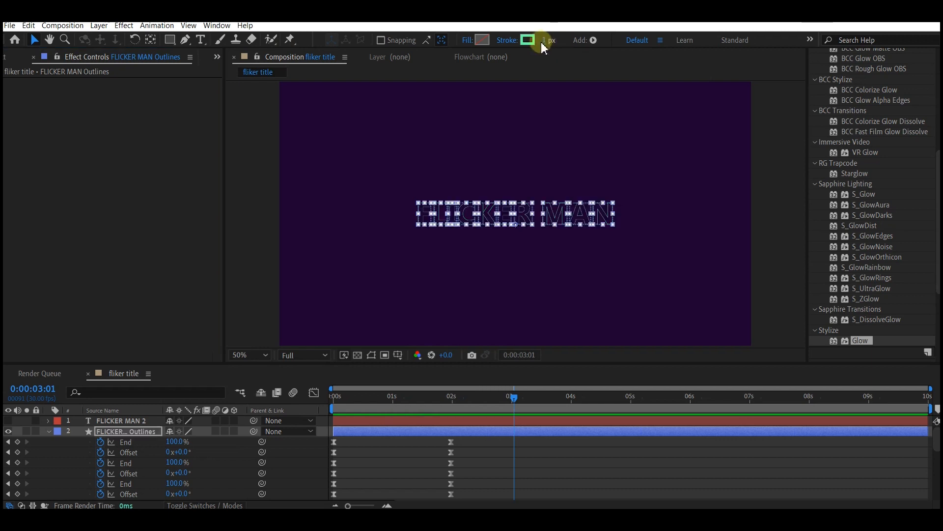
{"action": "left_click", "coordinate": [124, 25]}
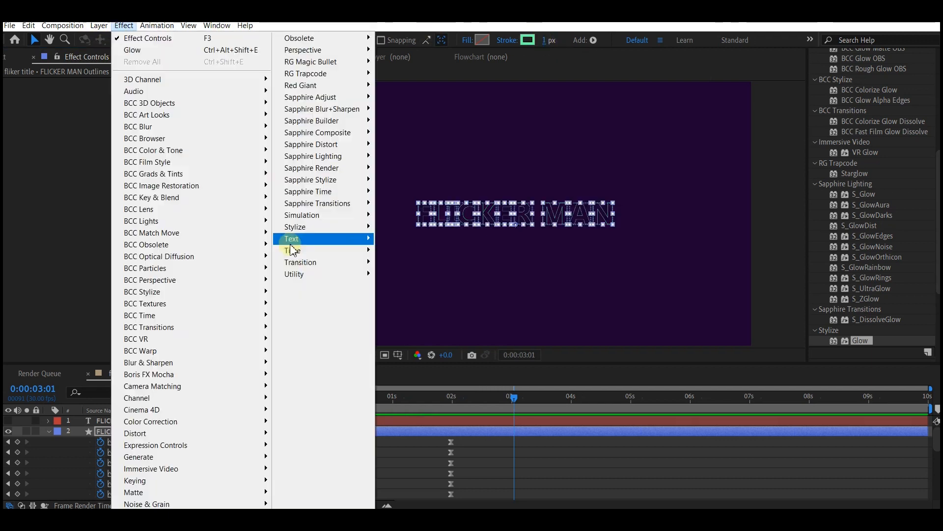
{"action": "mouse_move", "coordinate": [301, 232]}
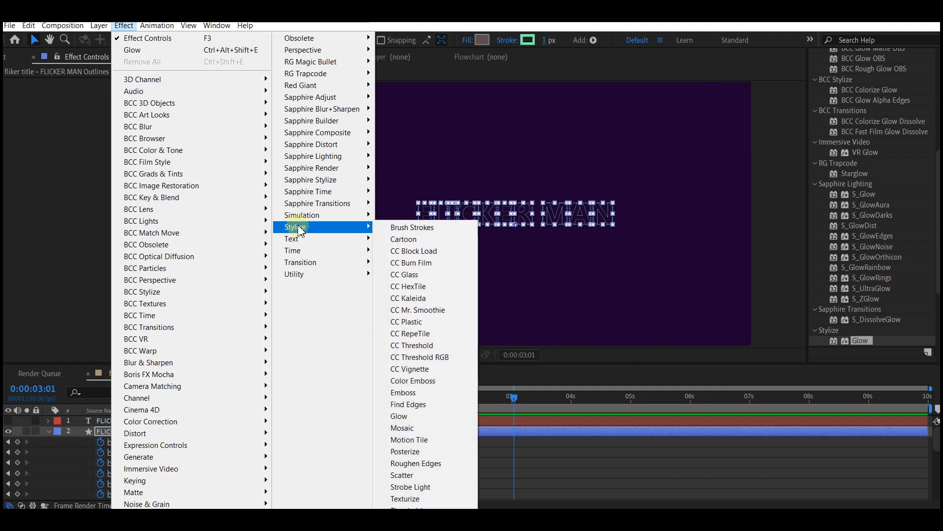
{"action": "left_click", "coordinate": [414, 416]}
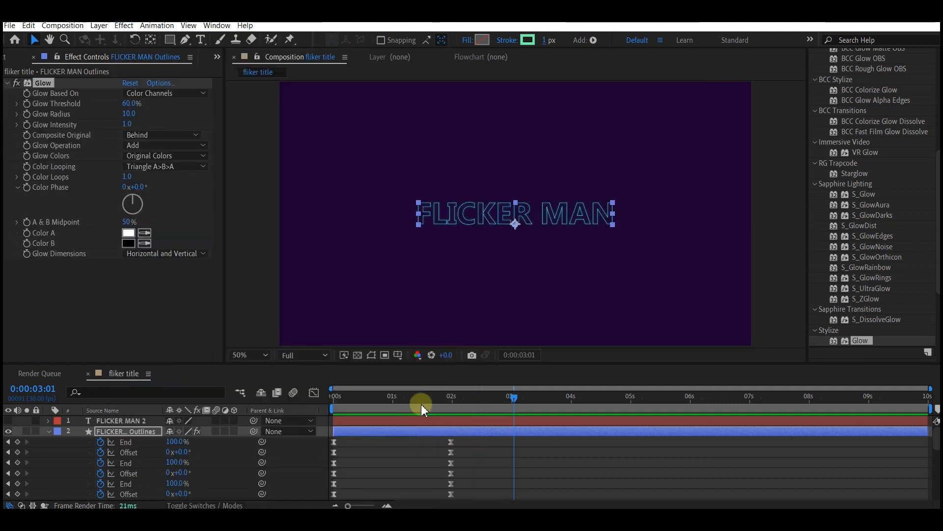
Step: Set the Glow Intensity to 2 and increase the Glow Radius
{"action": "left_click", "coordinate": [127, 123]}
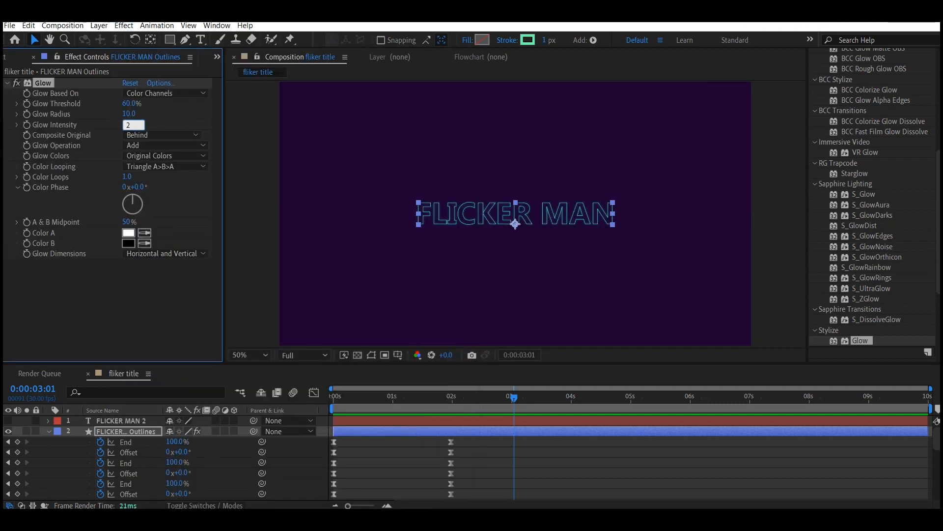
{"action": "left_click", "coordinate": [128, 114]}
{"action": "left_click_drag", "start_coordinate": [128, 112], "coordinate": [156, 112]}
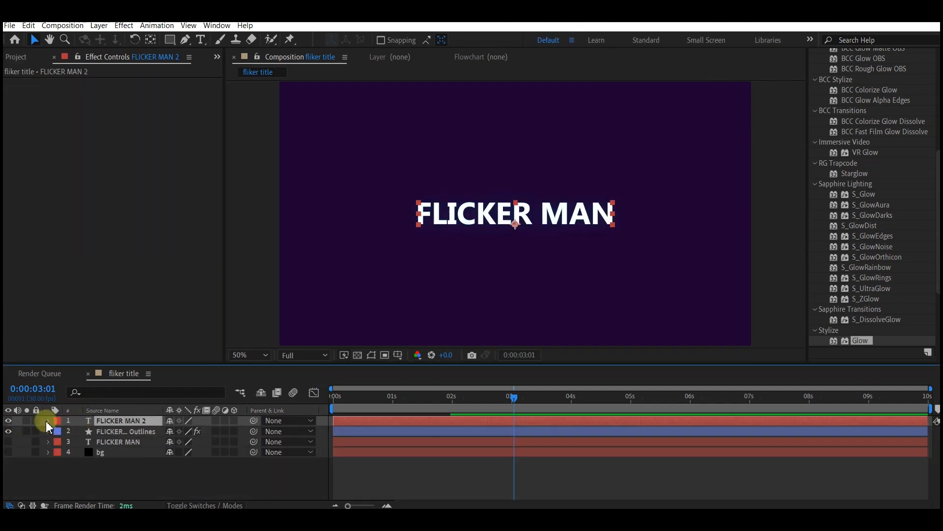
Step: Add an Opacity animator to the FLICKER MAN 2 text layer and set the animator's Opacity to 0%
{"action": "left_click", "coordinate": [49, 421]}
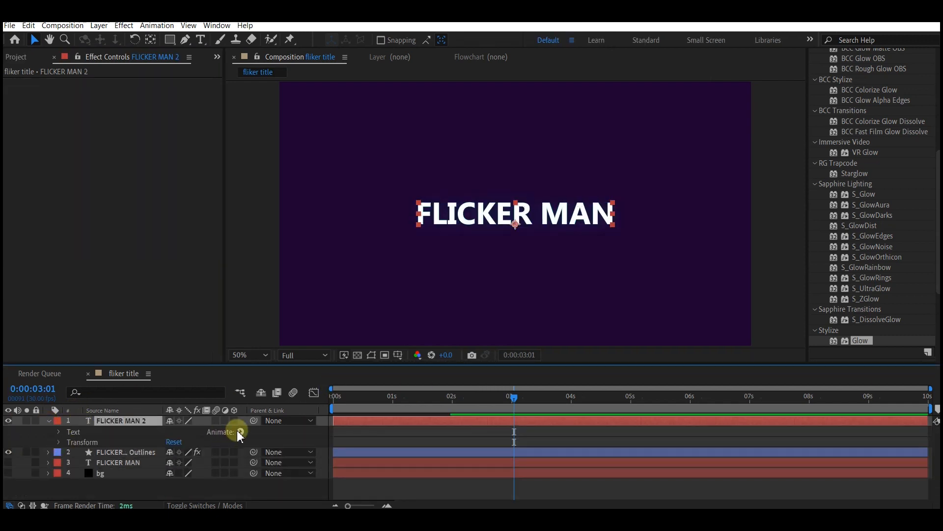
{"action": "left_click", "coordinate": [240, 431]}
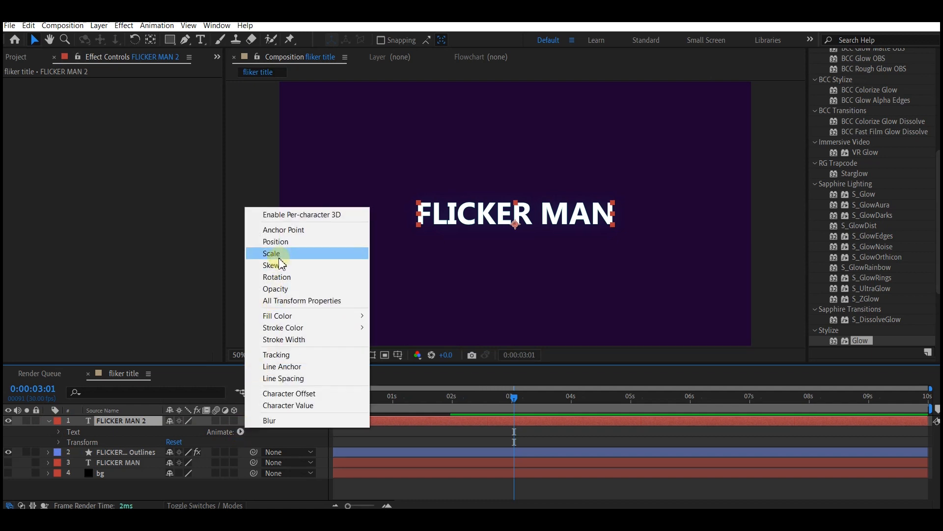
{"action": "left_click", "coordinate": [273, 289]}
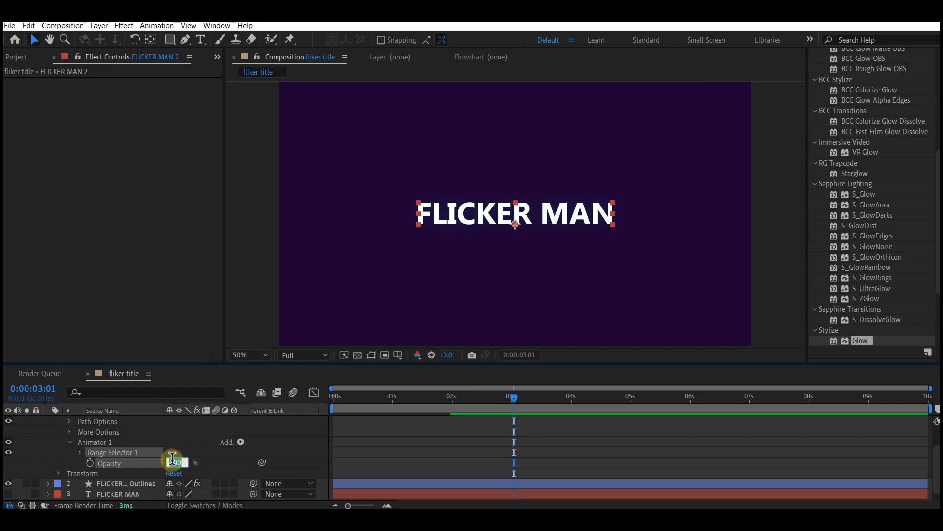
{"action": "type", "text": "0"}
{"action": "key", "text": "Return"}
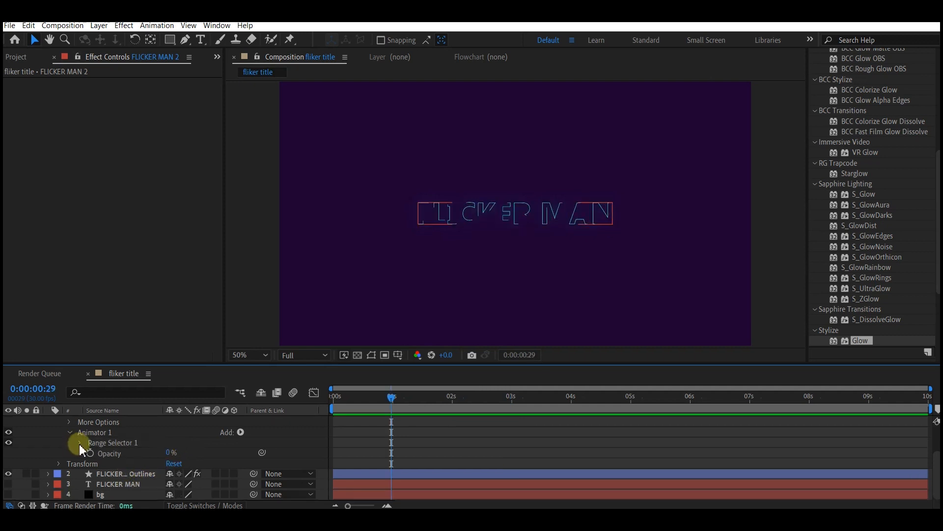
Step: Open the range selector's Advanced options and turn Randomize Order on
{"action": "left_click", "coordinate": [79, 443]}
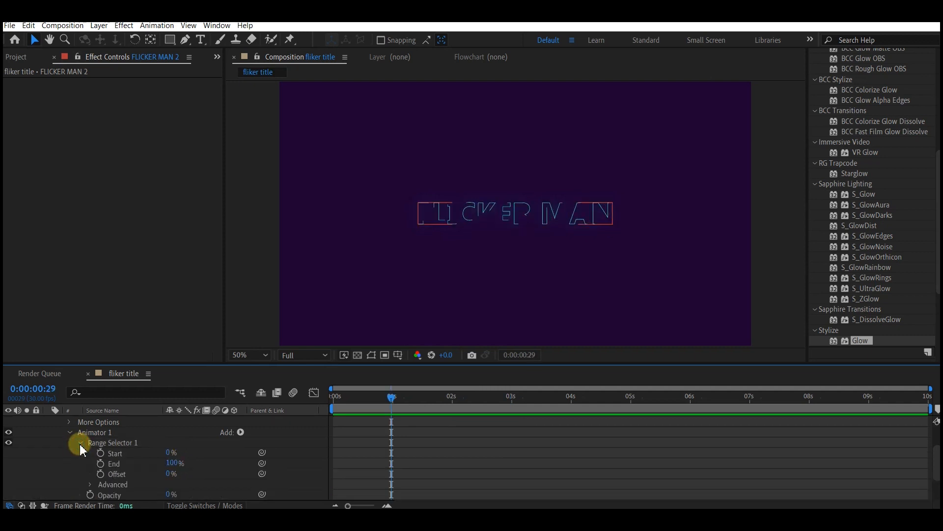
{"action": "left_click", "coordinate": [91, 485]}
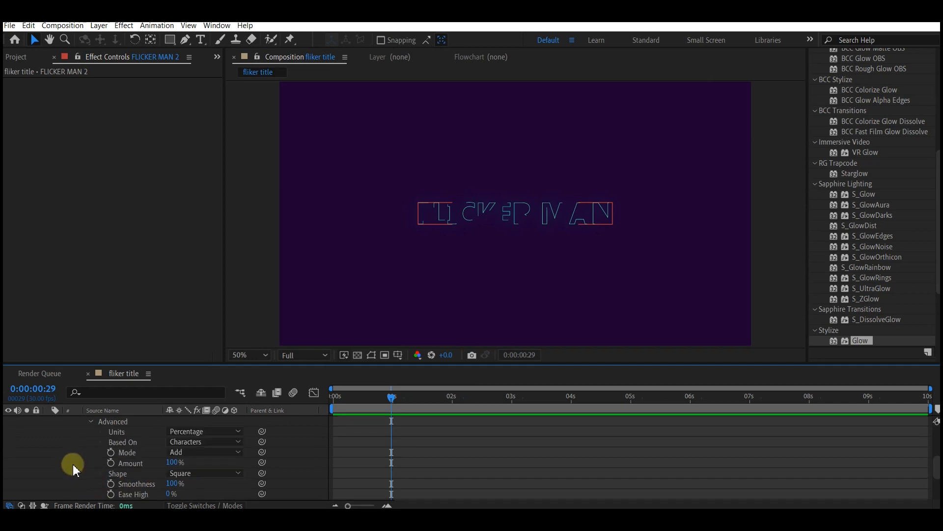
{"action": "scroll", "coordinate": [74, 470], "scroll_direction": "down", "scroll_amount": 2}
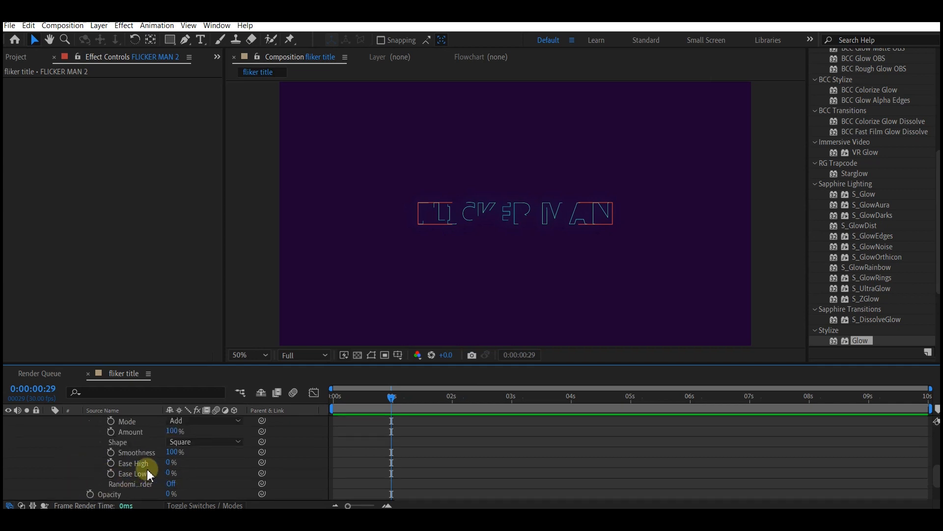
{"action": "left_click", "coordinate": [170, 484]}
Step: At 0:00:01:00, set keyframes for the range selector's Random Seed and Start
{"action": "left_click_drag", "start_coordinate": [391, 399], "coordinate": [393, 399]}
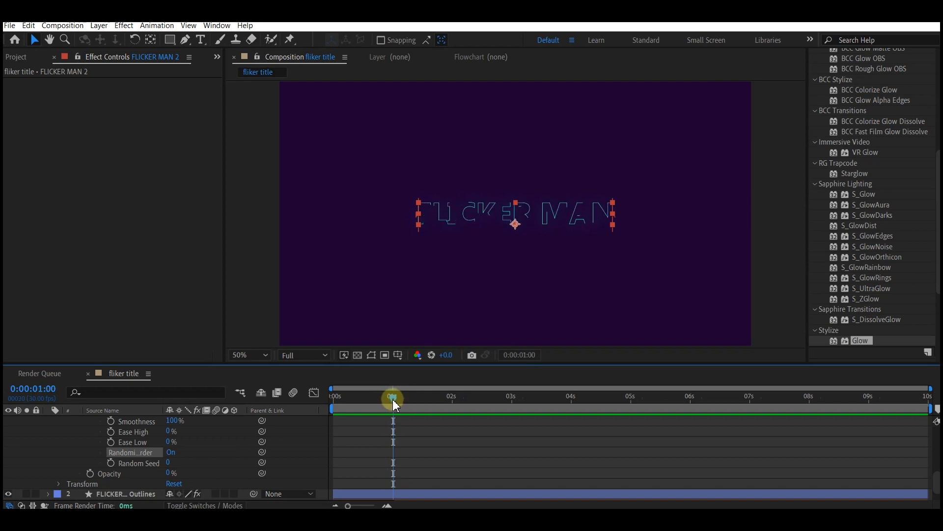
{"action": "left_click", "coordinate": [111, 463]}
{"action": "scroll", "coordinate": [94, 458], "scroll_direction": "up", "scroll_amount": 2}
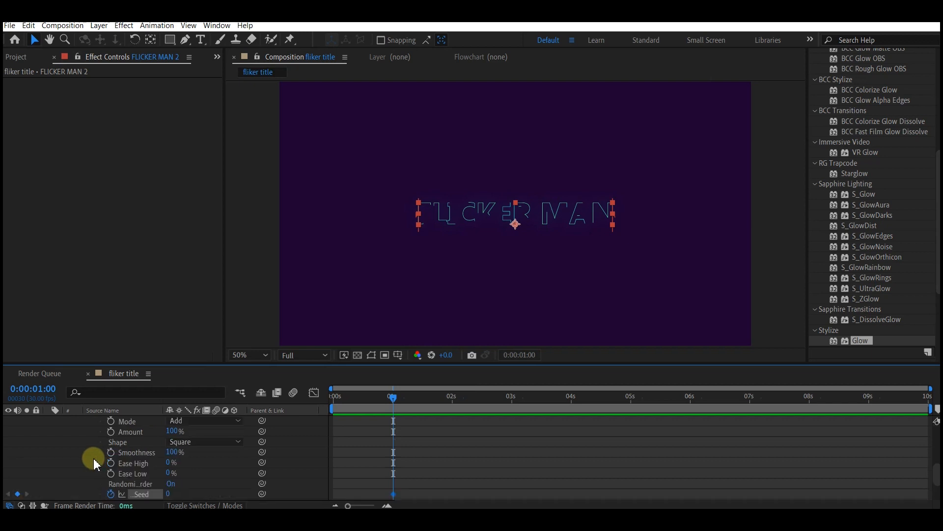
{"action": "scroll", "coordinate": [93, 457], "scroll_direction": "up", "scroll_amount": 2}
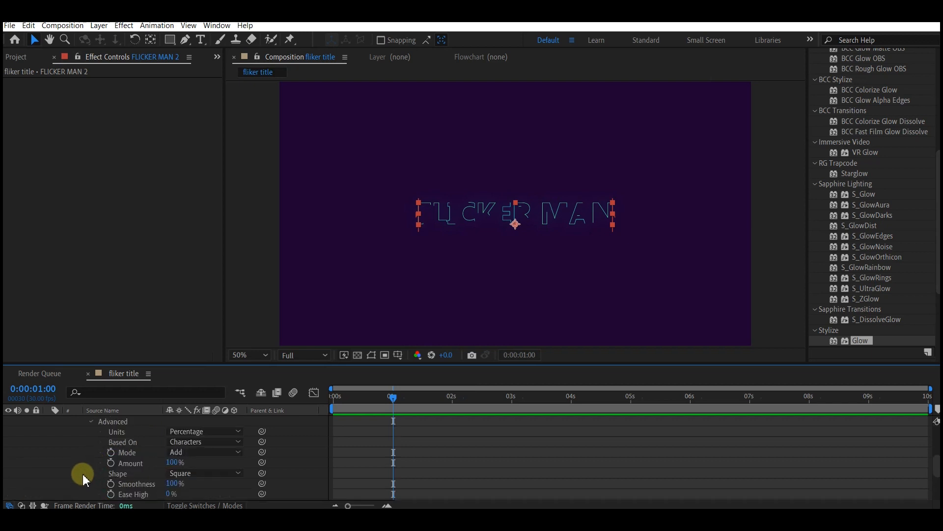
{"action": "scroll", "coordinate": [95, 477], "scroll_direction": "up", "scroll_amount": 2}
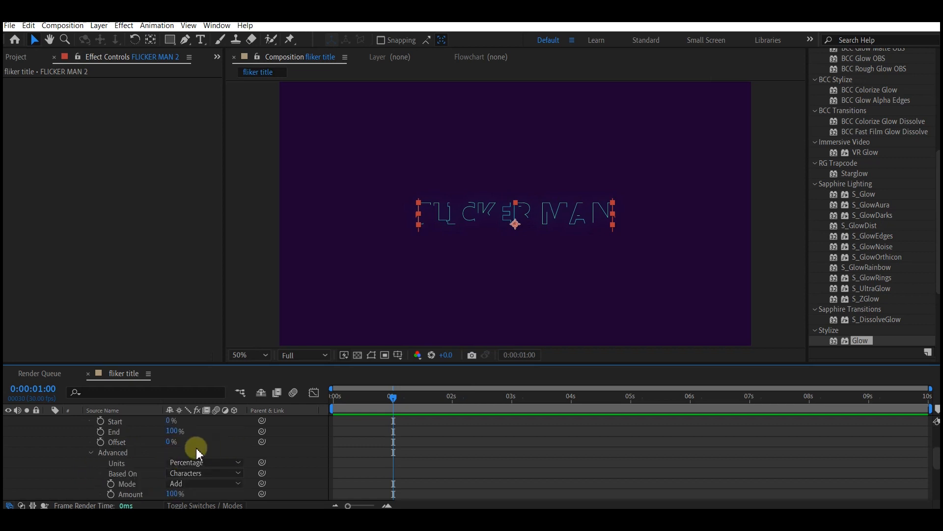
{"action": "left_click", "coordinate": [100, 421]}
Step: At 0:00:03:00, set the range selector's Start to 100%
{"action": "left_click", "coordinate": [512, 399]}
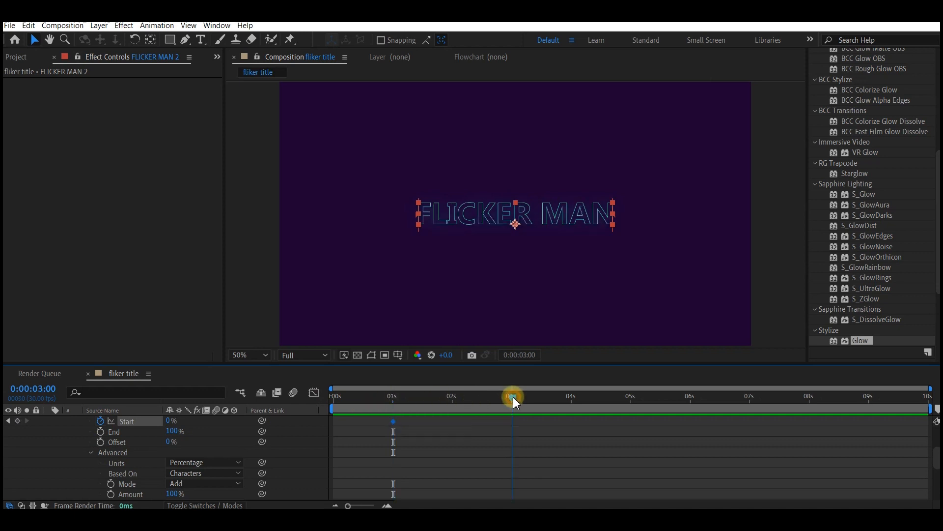
{"action": "scroll", "coordinate": [206, 484], "scroll_direction": "down", "scroll_amount": 2}
{"action": "scroll", "coordinate": [149, 491], "scroll_direction": "down", "scroll_amount": 2}
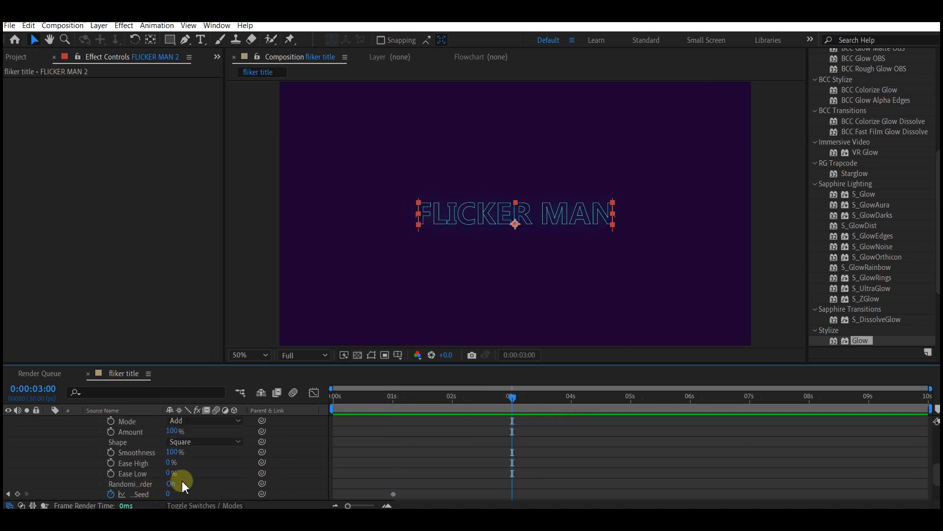
{"action": "scroll", "coordinate": [164, 482], "scroll_direction": "up", "scroll_amount": 5}
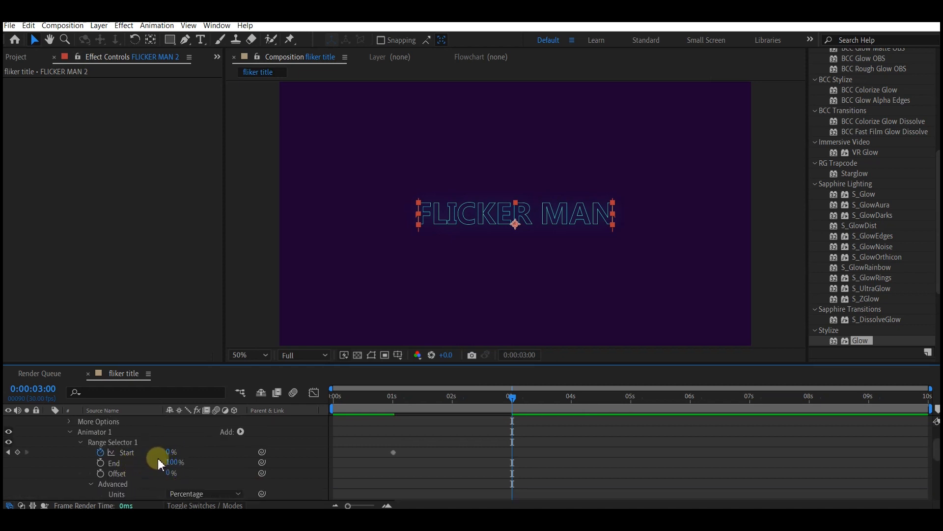
{"action": "left_click", "coordinate": [172, 452]}
{"action": "type", "text": "100"}
{"action": "key", "text": "Return"}
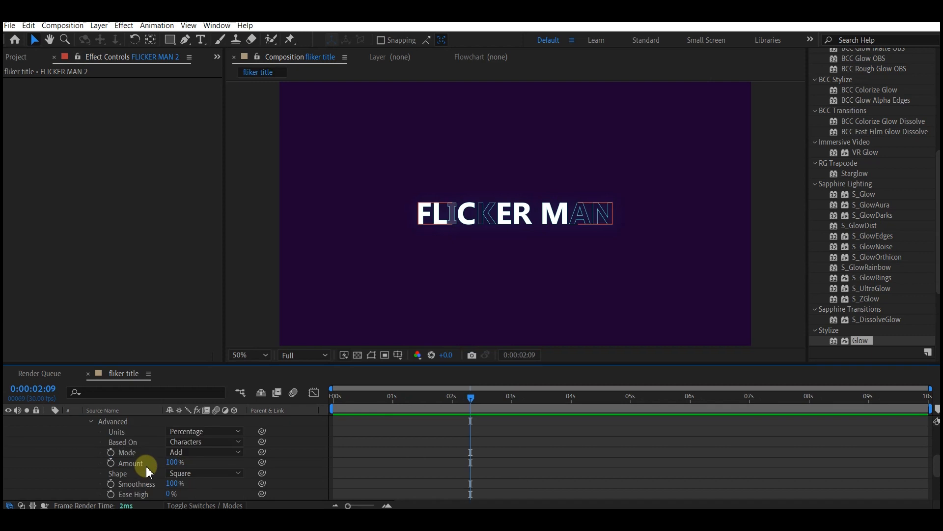
Step: Set the range selector's Smoothness to 50%
{"action": "scroll", "coordinate": [146, 466], "scroll_direction": "down", "scroll_amount": 1}
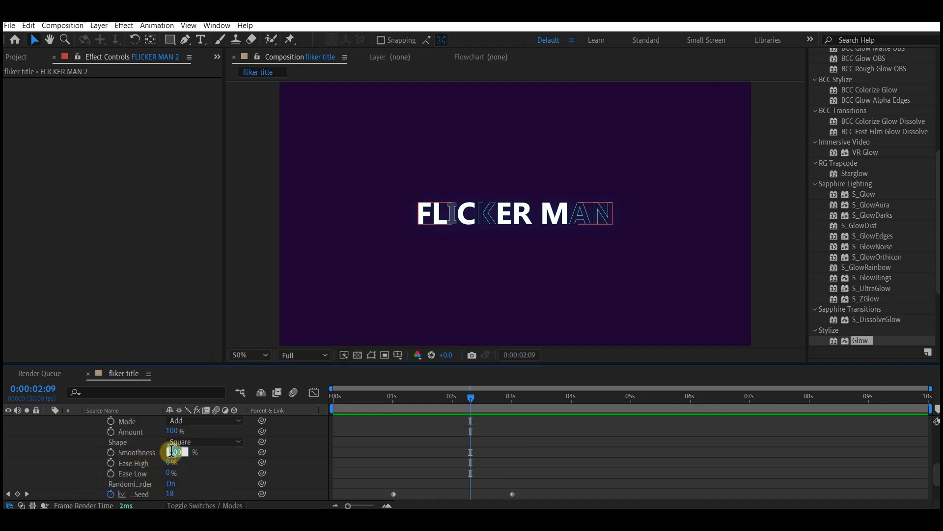
{"action": "type", "text": "50"}
{"action": "key", "text": "Return"}
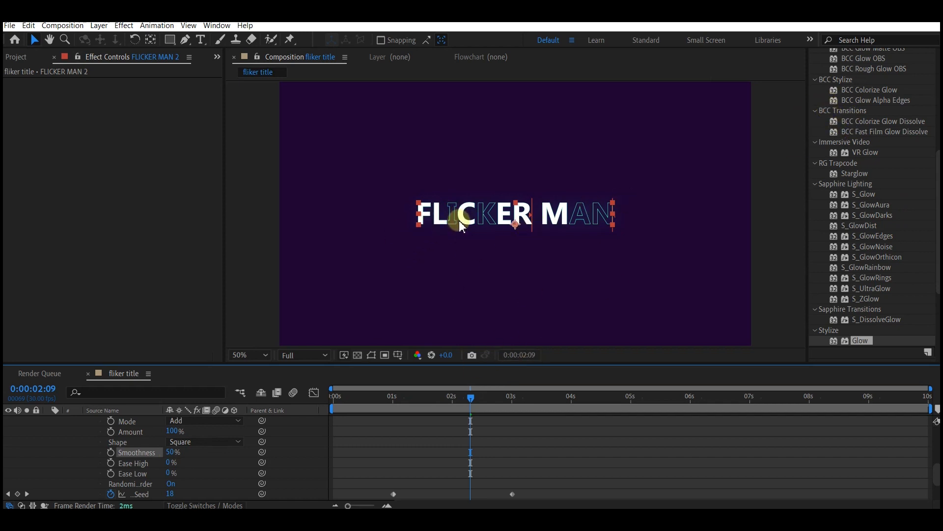
Step: Change the FLICKER MAN 2 text fill colour to cyan
{"action": "left_click", "coordinate": [842, 113]}
{"action": "left_click", "coordinate": [850, 176]}
{"action": "left_click", "coordinate": [913, 191]}
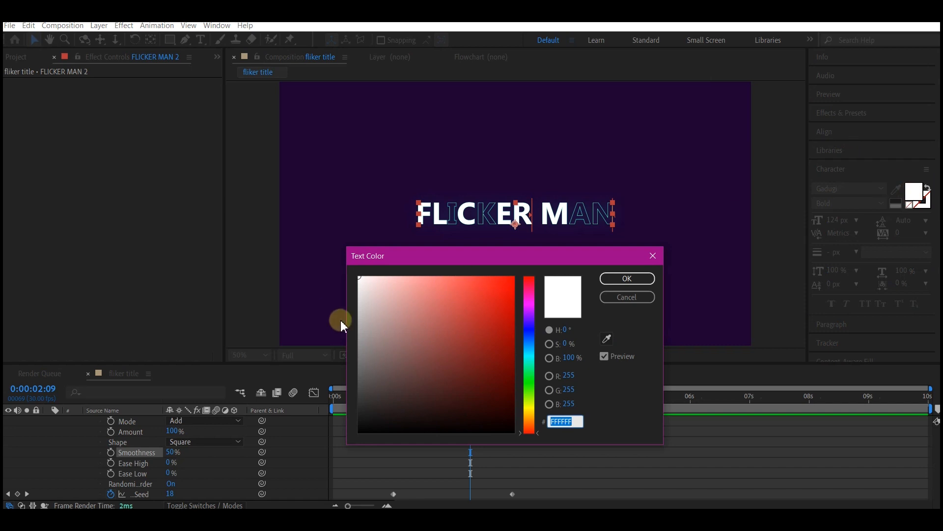
{"action": "left_click", "coordinate": [476, 292]}
{"action": "left_click", "coordinate": [625, 278]}
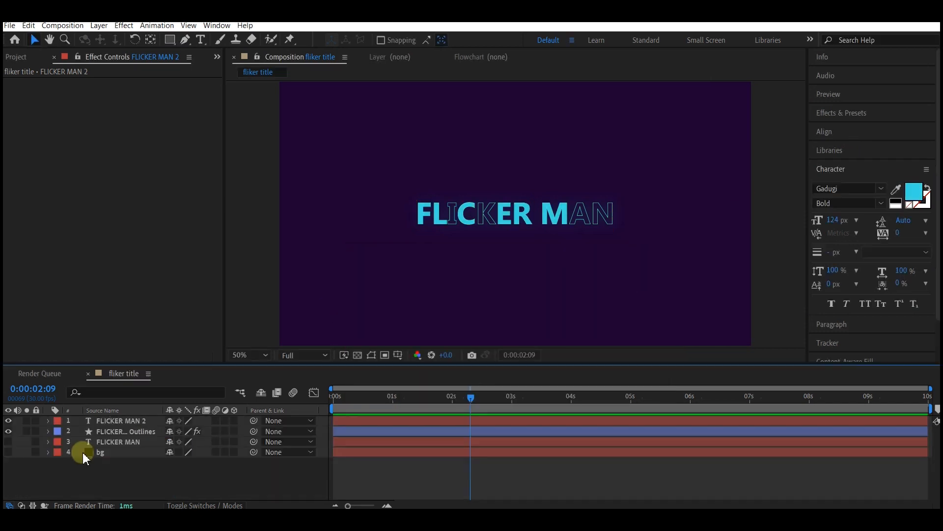
Step: Make the bg layer visible and apply a Gradient Ramp effect to it from Effects & Presets
{"action": "left_click", "coordinate": [89, 452]}
{"action": "left_click", "coordinate": [8, 452]}
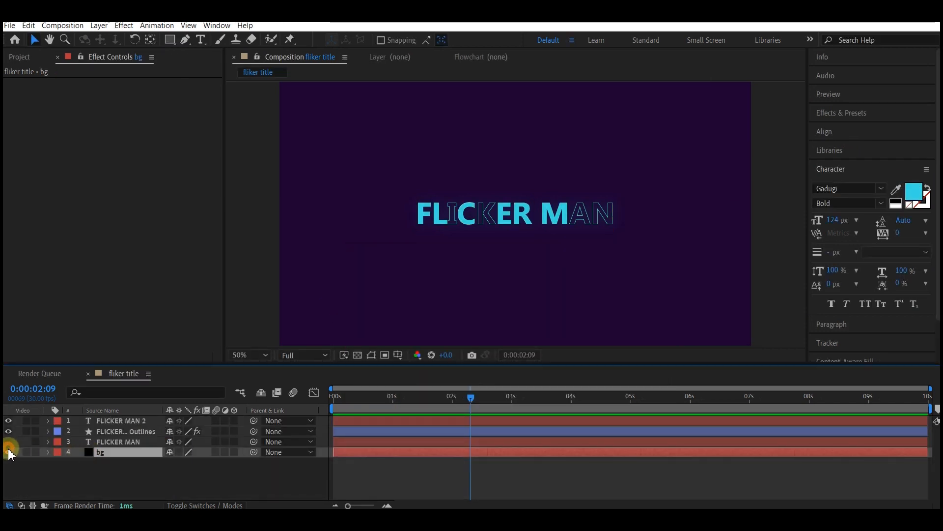
{"action": "left_click", "coordinate": [7, 452]}
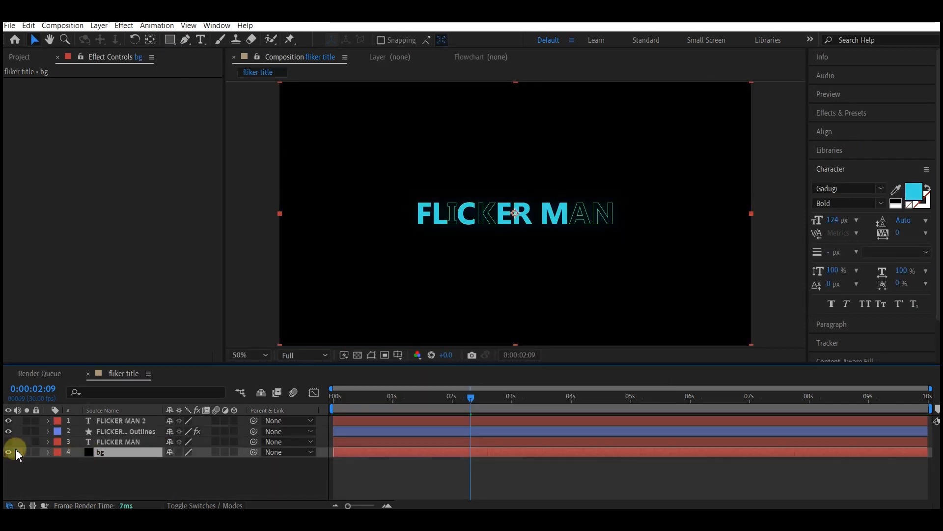
{"action": "left_click", "coordinate": [849, 113]}
{"action": "left_click", "coordinate": [860, 128]}
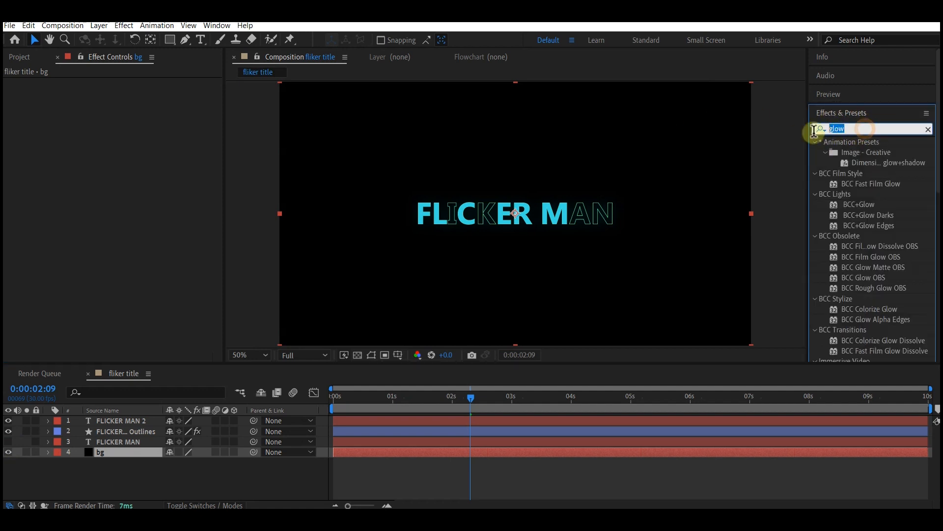
{"action": "type", "text": "ramp"}
{"action": "left_click_drag", "start_coordinate": [857, 156], "coordinate": [96, 454]}
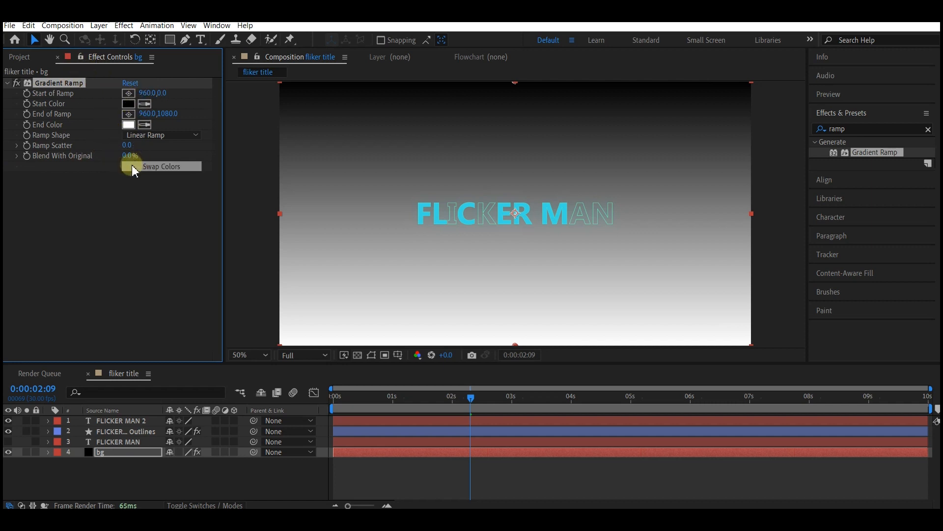
Step: Paste a dark teal hex value as the Gradient Ramp's End Color
{"action": "left_click", "coordinate": [130, 126]}
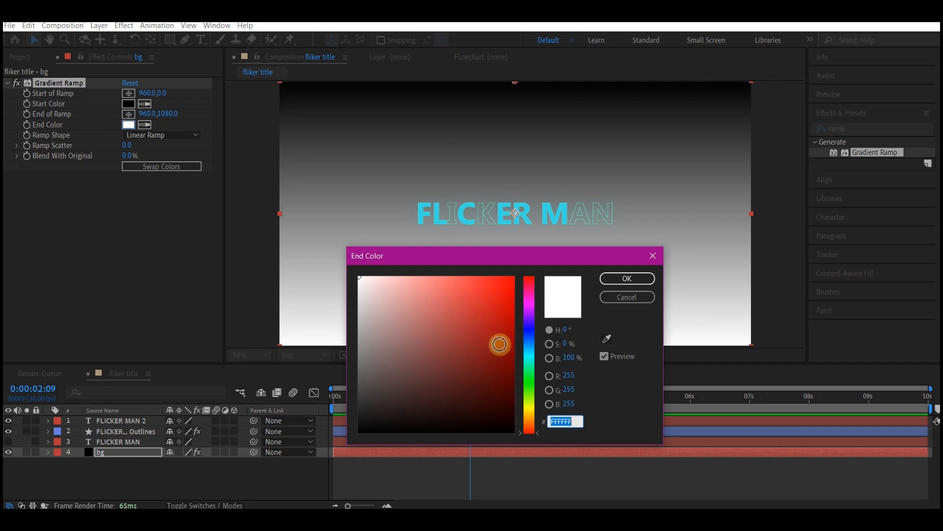
{"action": "type", "text": "01352C"}
{"action": "left_click", "coordinate": [627, 280]}
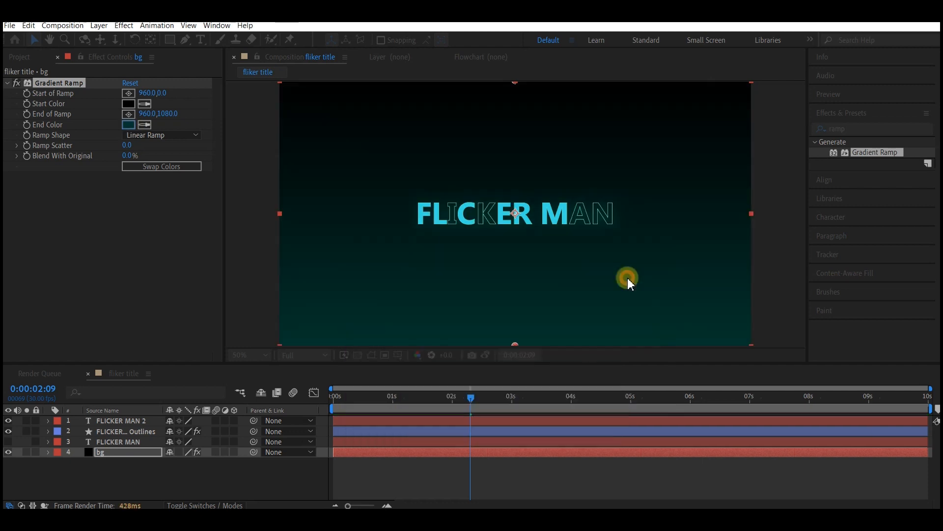
Step: Change the Gradient Ramp shape to Radial Ramp and swap its start and end colours
{"action": "left_click", "coordinate": [153, 136]}
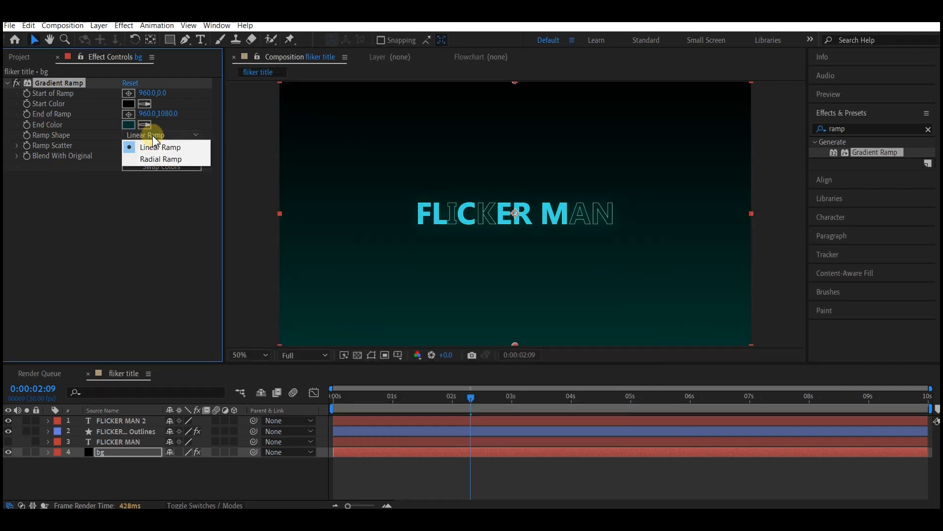
{"action": "left_click", "coordinate": [158, 160]}
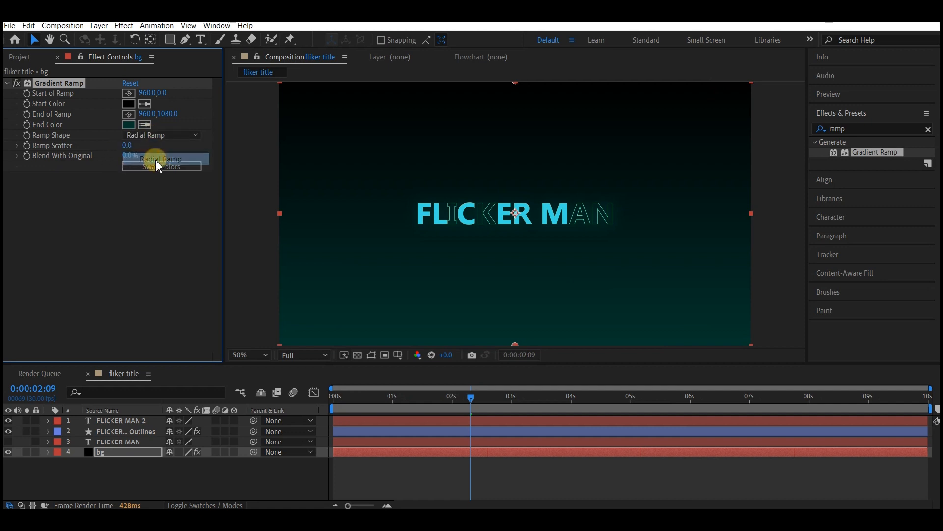
{"action": "left_click", "coordinate": [164, 166]}
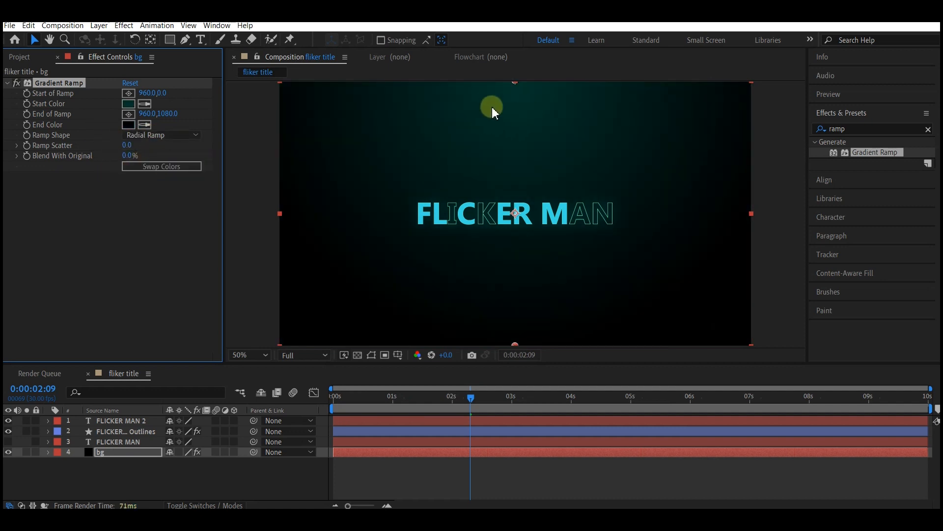
Step: Move the ramp's start point to the centre of the frame and set Ramp Scatter to 500
{"action": "left_click_drag", "start_coordinate": [514, 83], "coordinate": [514, 219]}
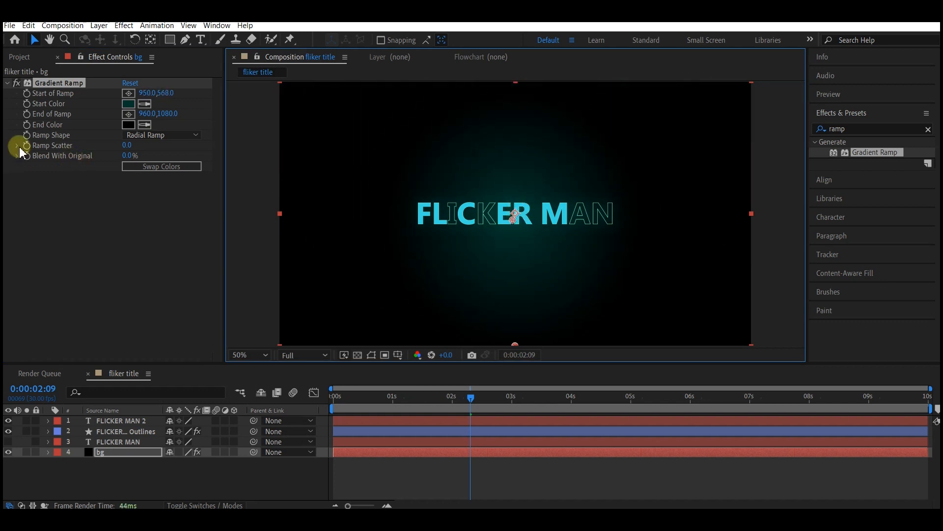
{"action": "left_click", "coordinate": [128, 145]}
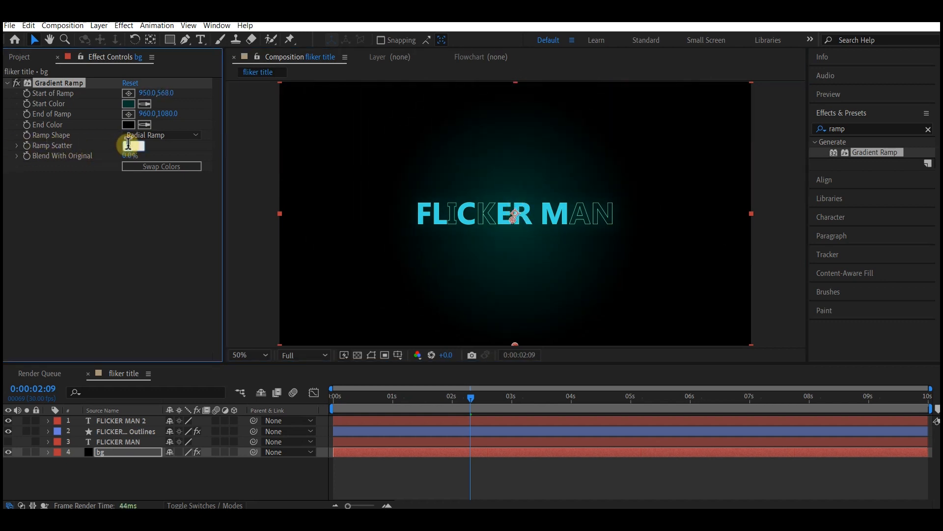
{"action": "key", "text": "Return"}
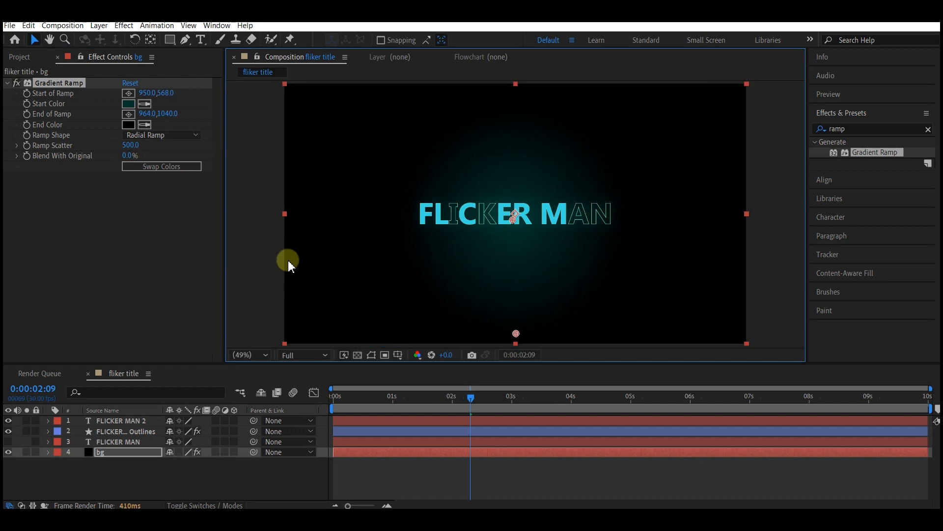
Step: Create a new adjustment layer at the top of the layer stack
{"action": "left_click", "coordinate": [72, 470]}
{"action": "left_click", "coordinate": [103, 420]}
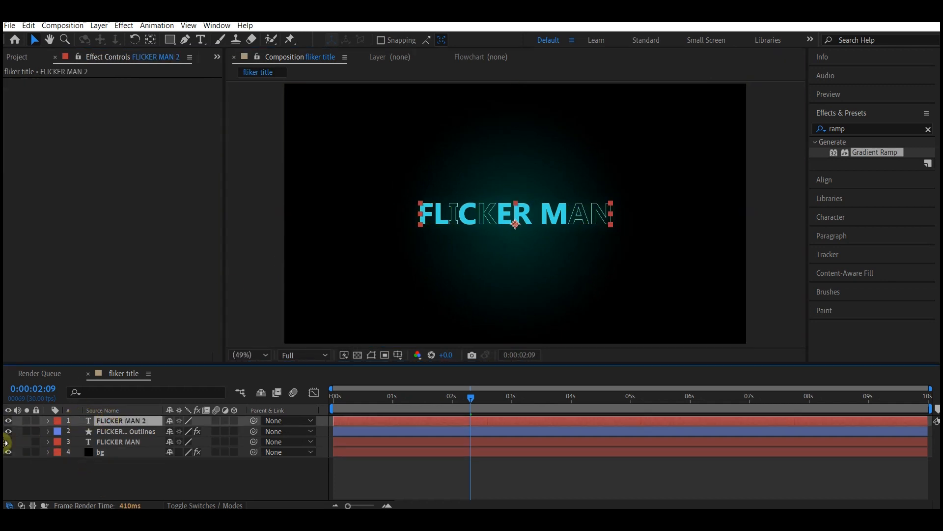
{"action": "right_click", "coordinate": [70, 479]}
{"action": "mouse_move", "coordinate": [106, 351]}
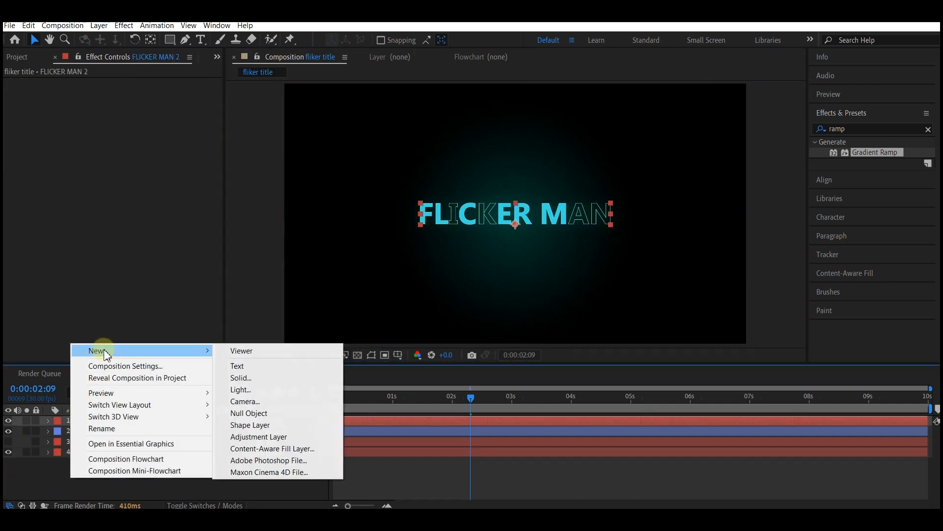
{"action": "left_click", "coordinate": [258, 436]}
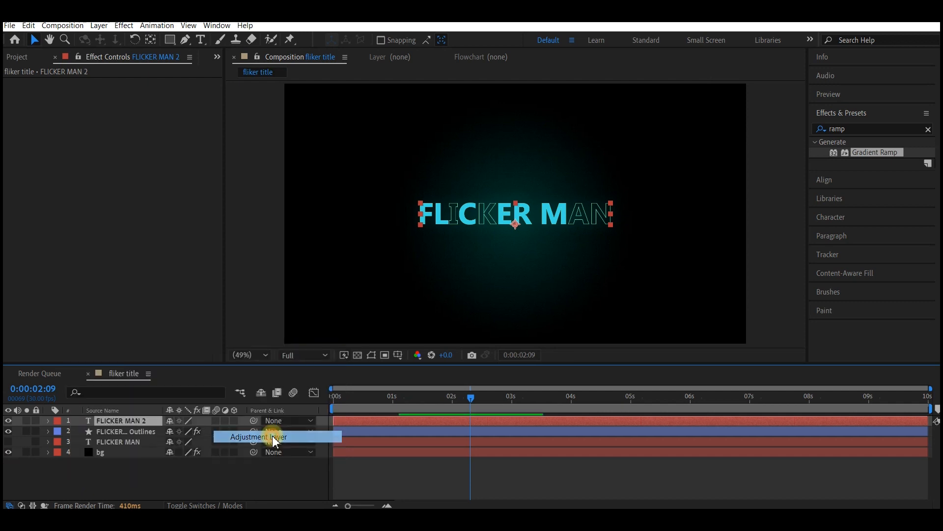
Step: Search the effects for transform and apply the Transform effect to Adjustment Layer 1
{"action": "left_click", "coordinate": [850, 128]}
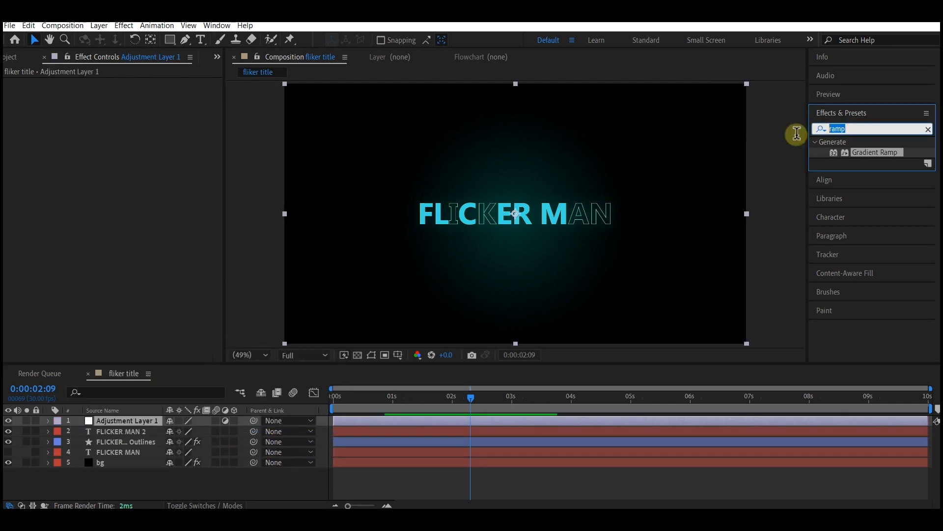
{"action": "type", "text": "transform"}
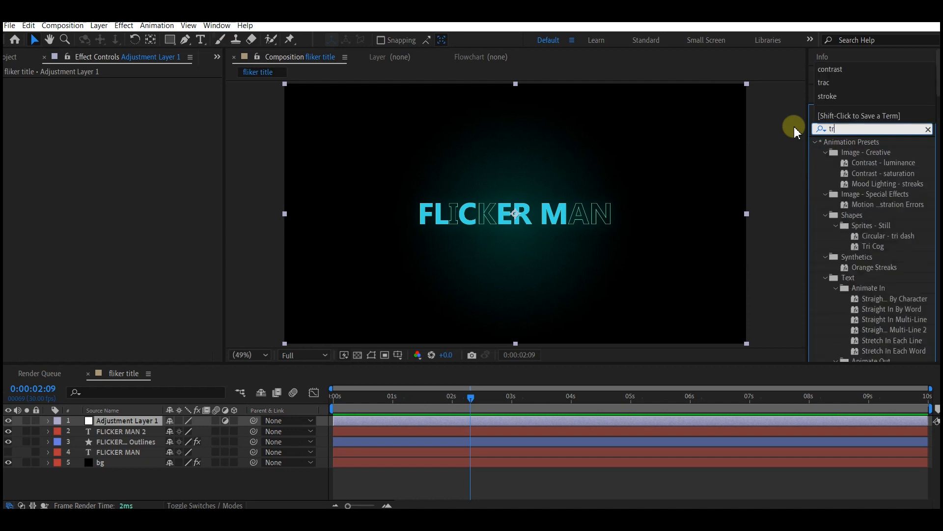
{"action": "left_click", "coordinate": [868, 172]}
{"action": "left_click_drag", "start_coordinate": [871, 178], "coordinate": [90, 425]}
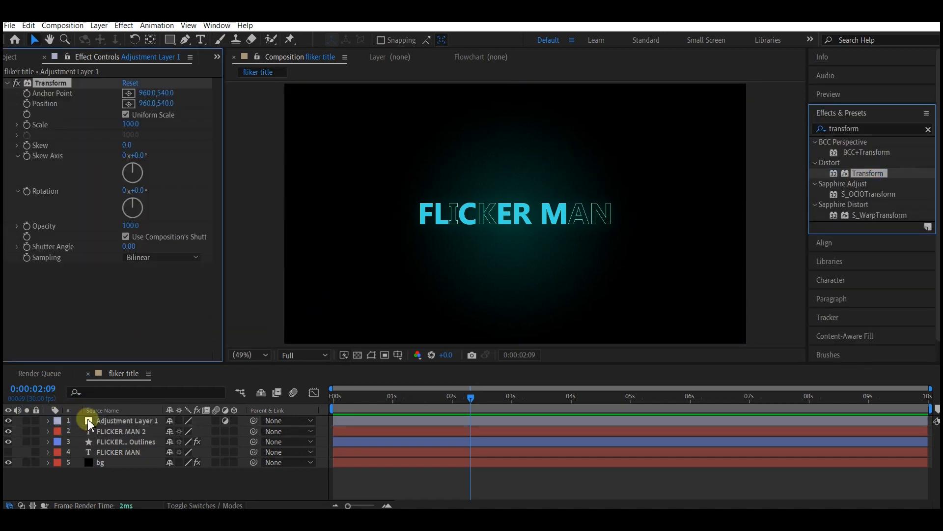
Step: Keyframe the Transform Scale at 100 around 4 seconds and at 180 at the start of the timeline
{"action": "left_click_drag", "start_coordinate": [339, 391], "coordinate": [574, 412]}
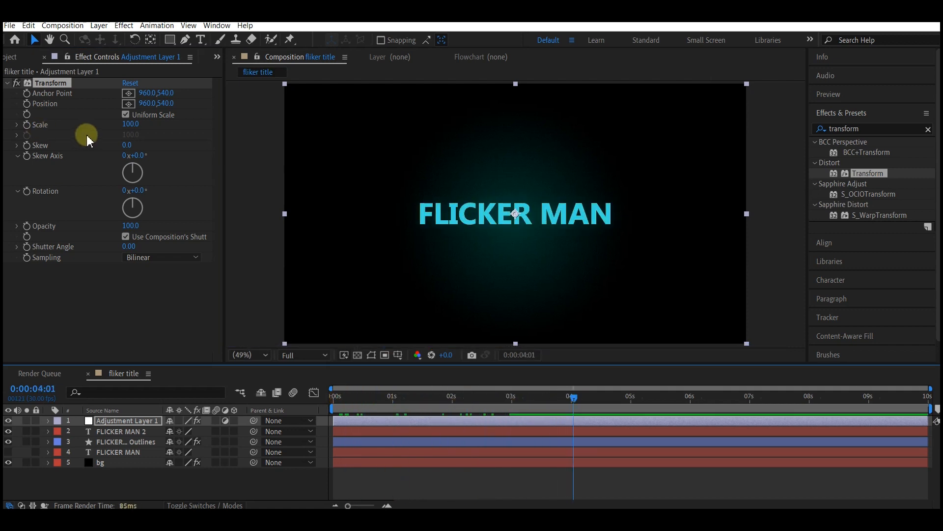
{"action": "left_click", "coordinate": [26, 126]}
{"action": "left_click_drag", "start_coordinate": [353, 397], "coordinate": [315, 402]}
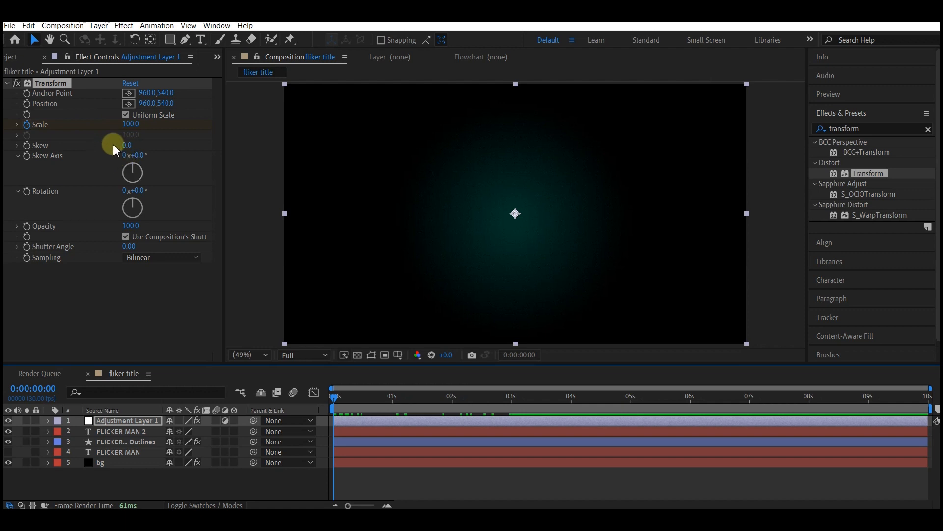
{"action": "left_click", "coordinate": [130, 125]}
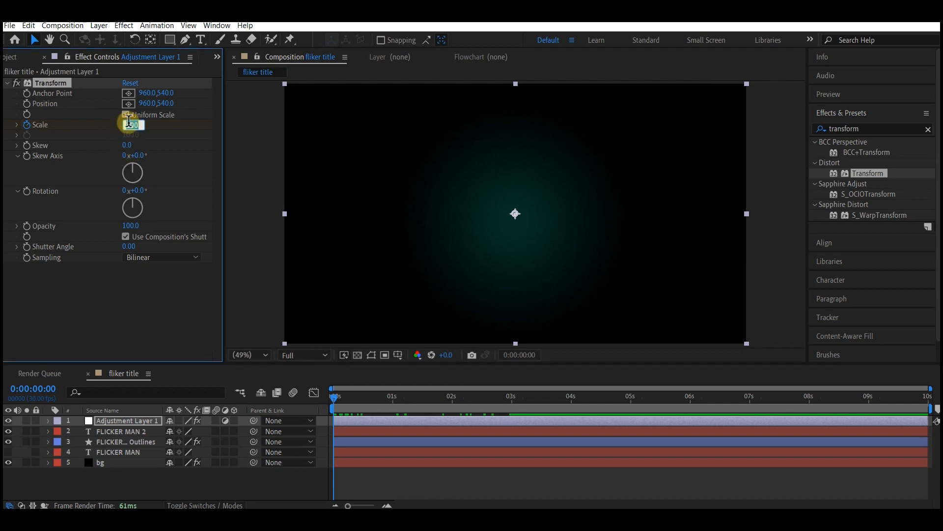
{"action": "type", "text": "180"}
{"action": "key", "text": "Return"}
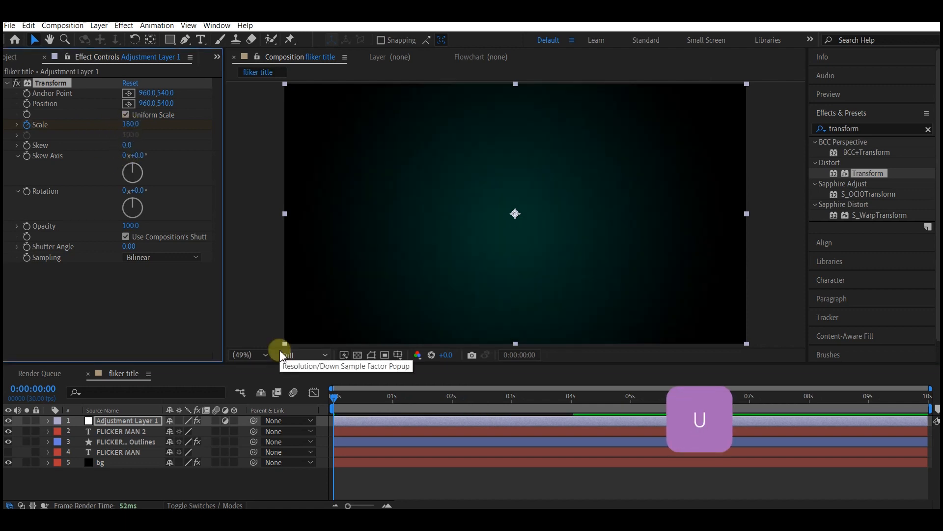
Step: Select both Scale keyframes of the adjustment layer and apply Easy Ease to them
{"action": "key", "text": "u"}
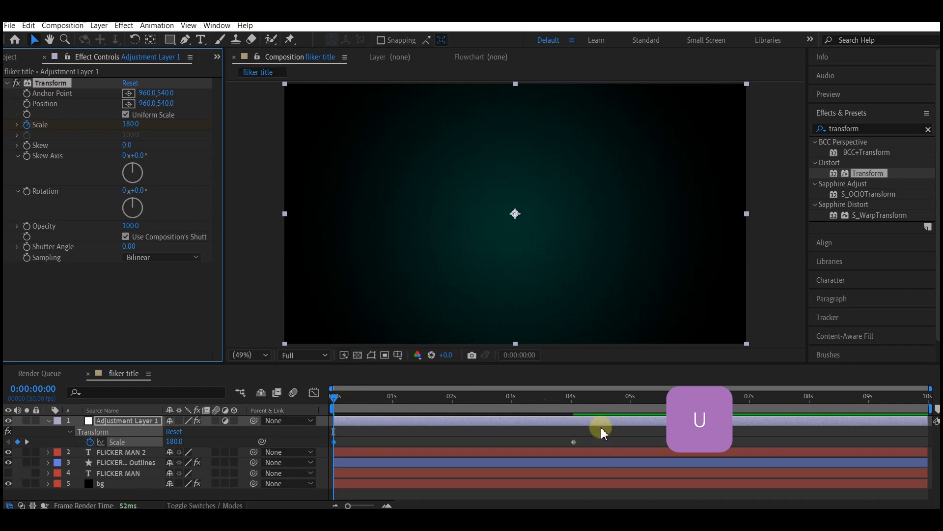
{"action": "left_click_drag", "start_coordinate": [604, 429], "coordinate": [313, 450]}
{"action": "right_click", "coordinate": [573, 442]}
{"action": "mouse_move", "coordinate": [595, 435]}
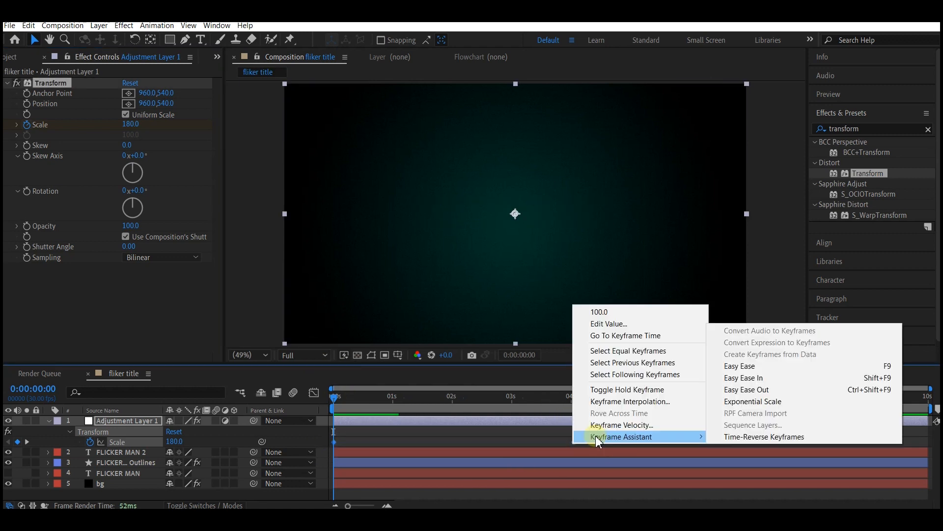
{"action": "left_click", "coordinate": [717, 366]}
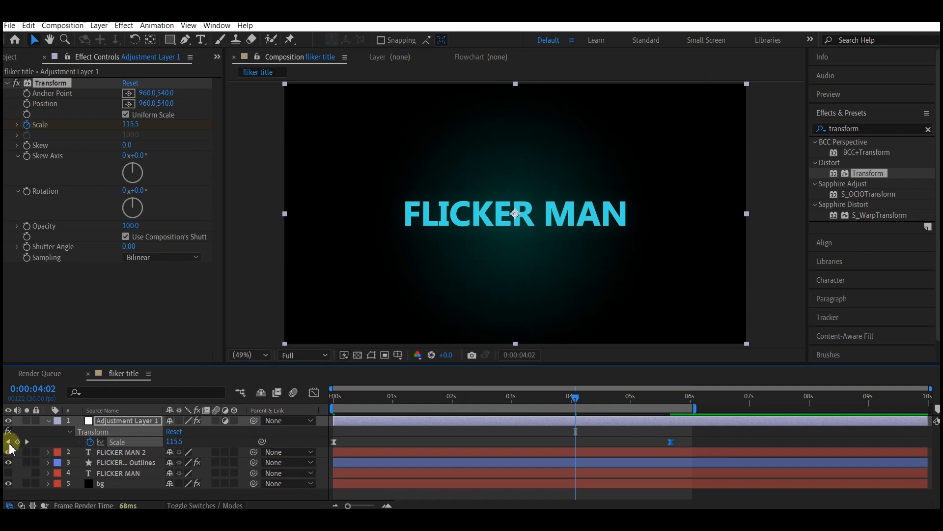
{"action": "left_click", "coordinate": [8, 441]}
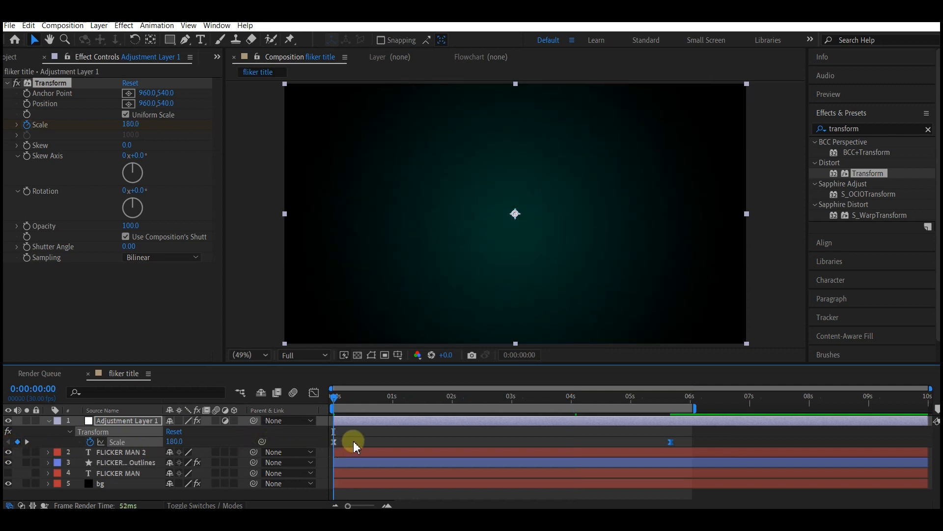
{"action": "left_click", "coordinate": [365, 440]}
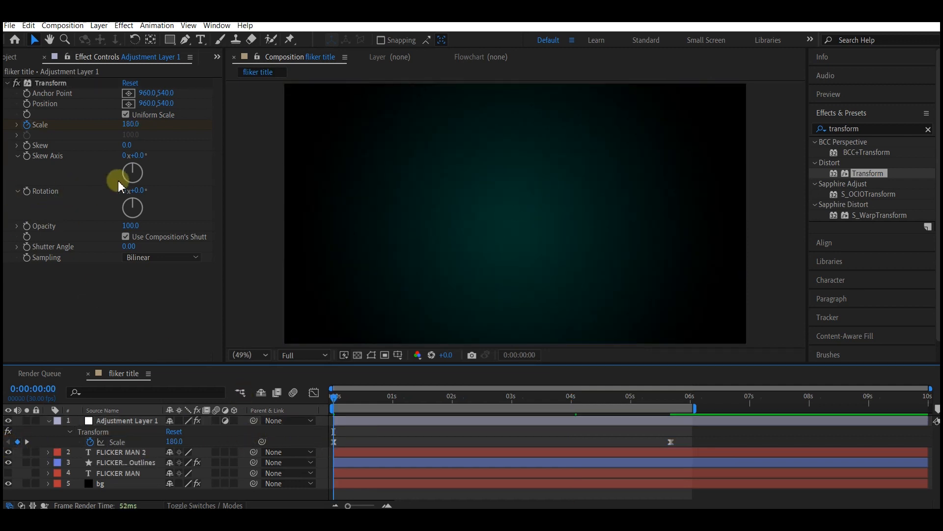